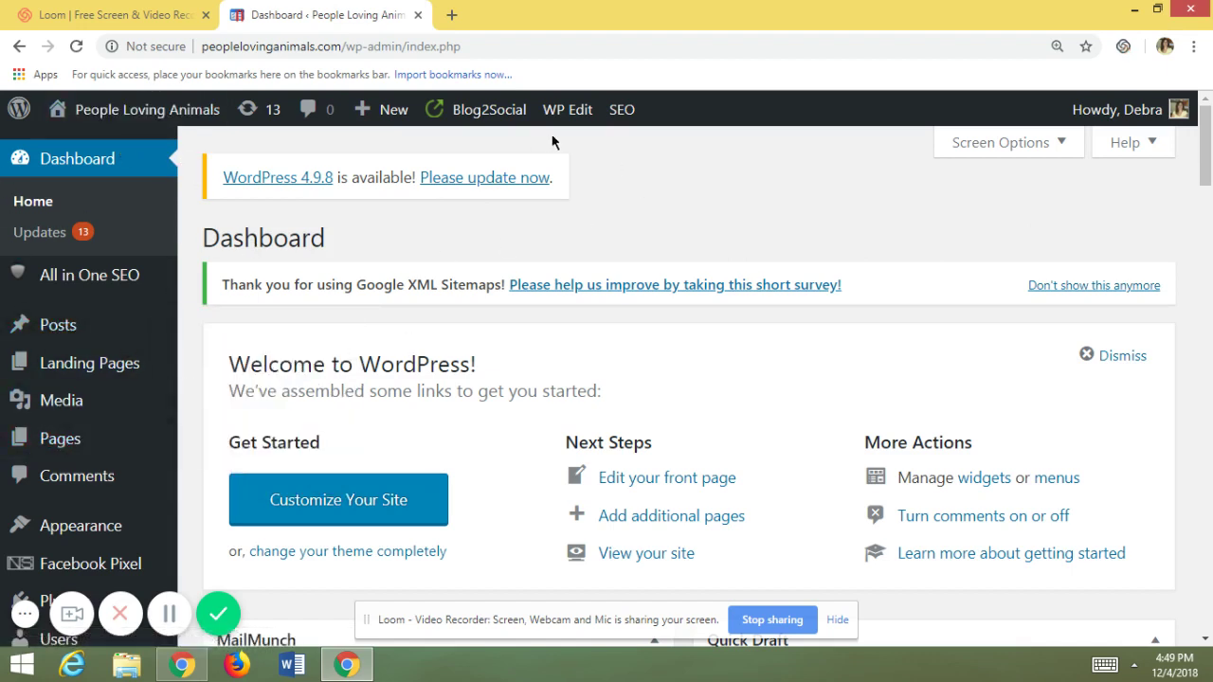
# - Open the Blog2Social Networks page and bring up the list of social networks
pyautogui.moveTo(518, 126)
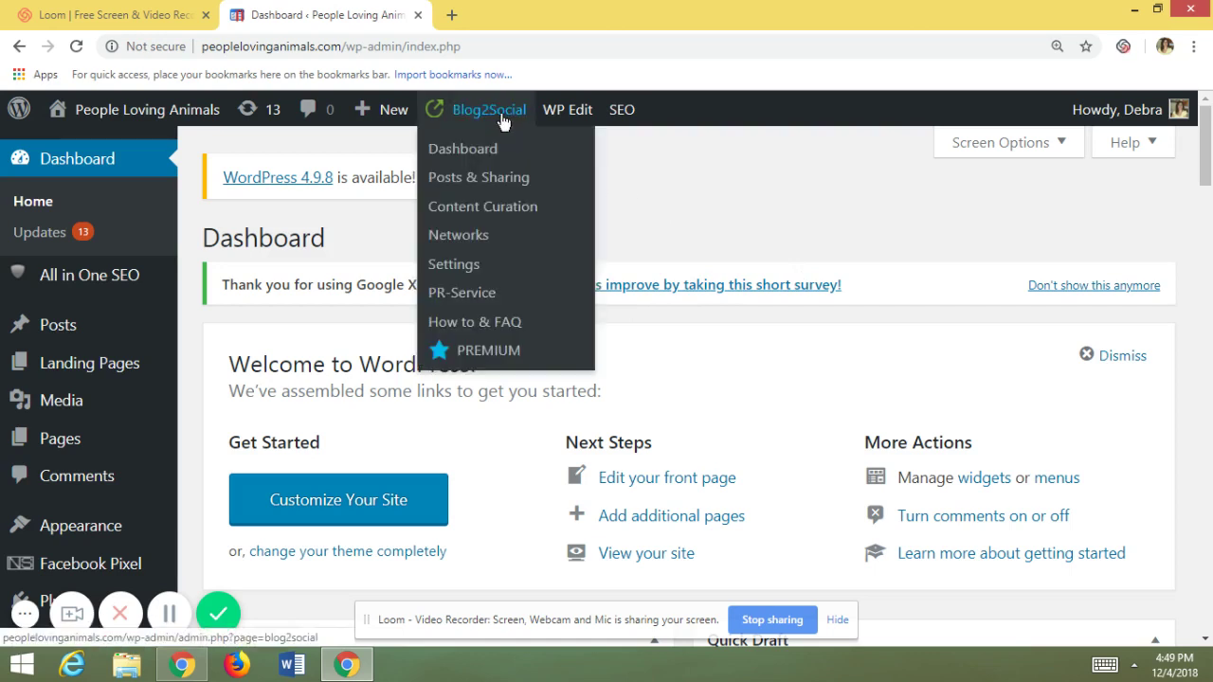
pyautogui.click(477, 244)
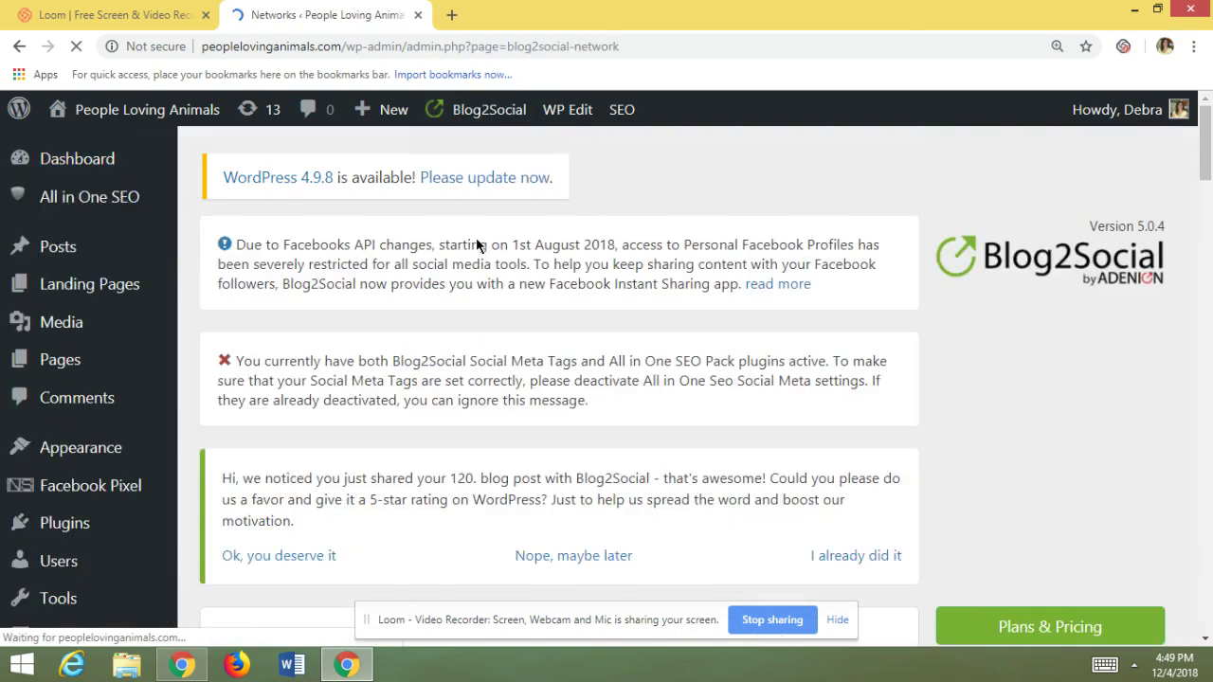
pyautogui.moveTo(1206, 176); pyautogui.dragTo(1209, 258)
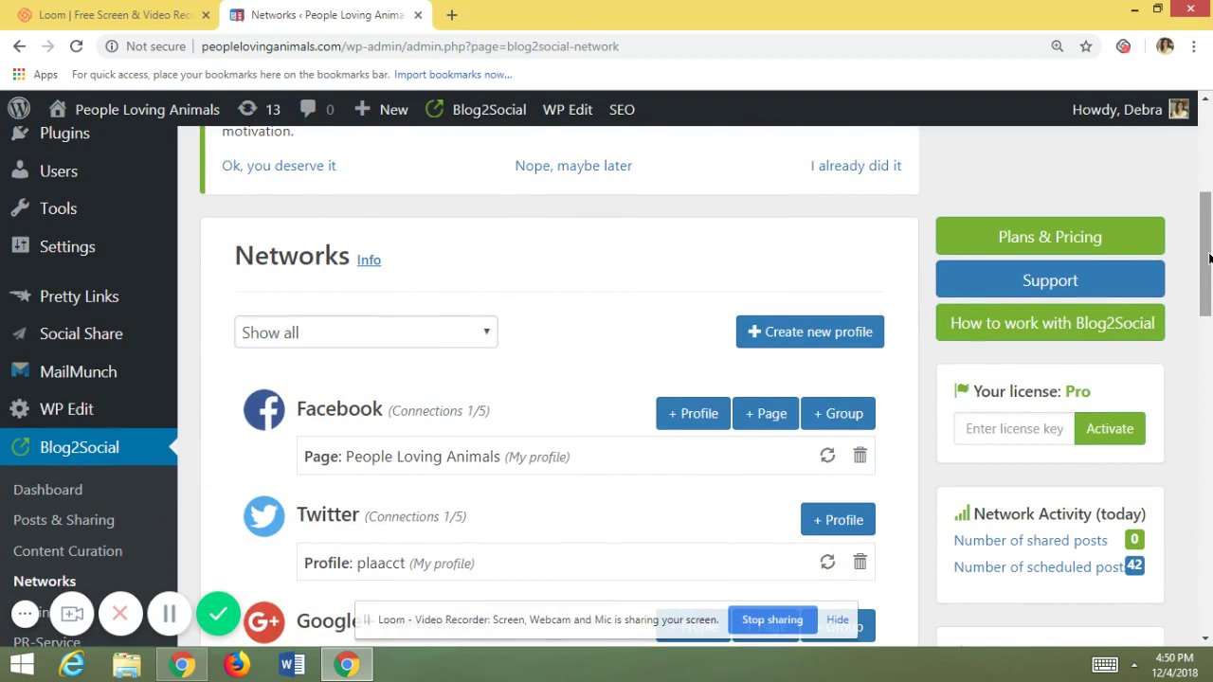
pyautogui.moveTo(1209, 258)
pyautogui.mouseDown()
pyautogui.moveTo(1210, 573)
pyautogui.moveTo(1209, 161)
pyautogui.moveTo(1211, 277)
pyautogui.mouseUp()
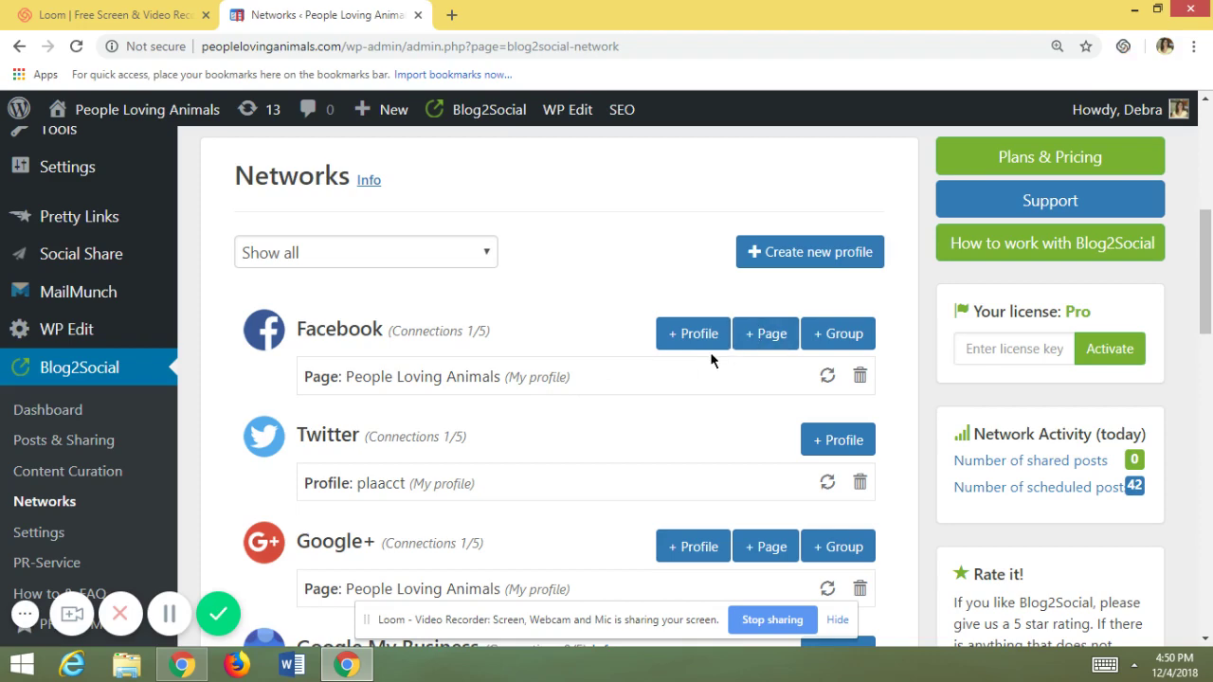
# - Look through the Blog2Social networks list to see which social media profiles, pages and groups can be connected
pyautogui.moveTo(1206, 275)
pyautogui.mouseDown()
pyautogui.moveTo(1205, 472)
pyautogui.moveTo(1210, 149)
pyautogui.moveTo(1208, 254)
pyautogui.mouseUp()
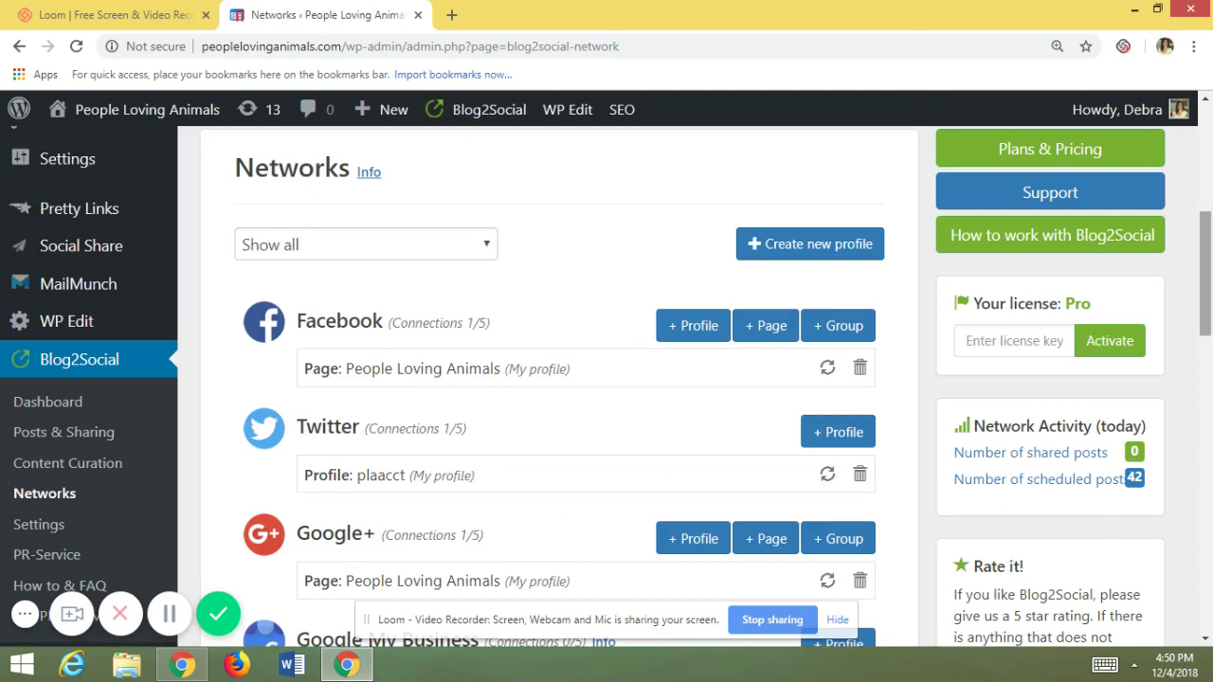
pyautogui.scroll(-3, 1206, 304)
pyautogui.scroll(-7, 486, 275)
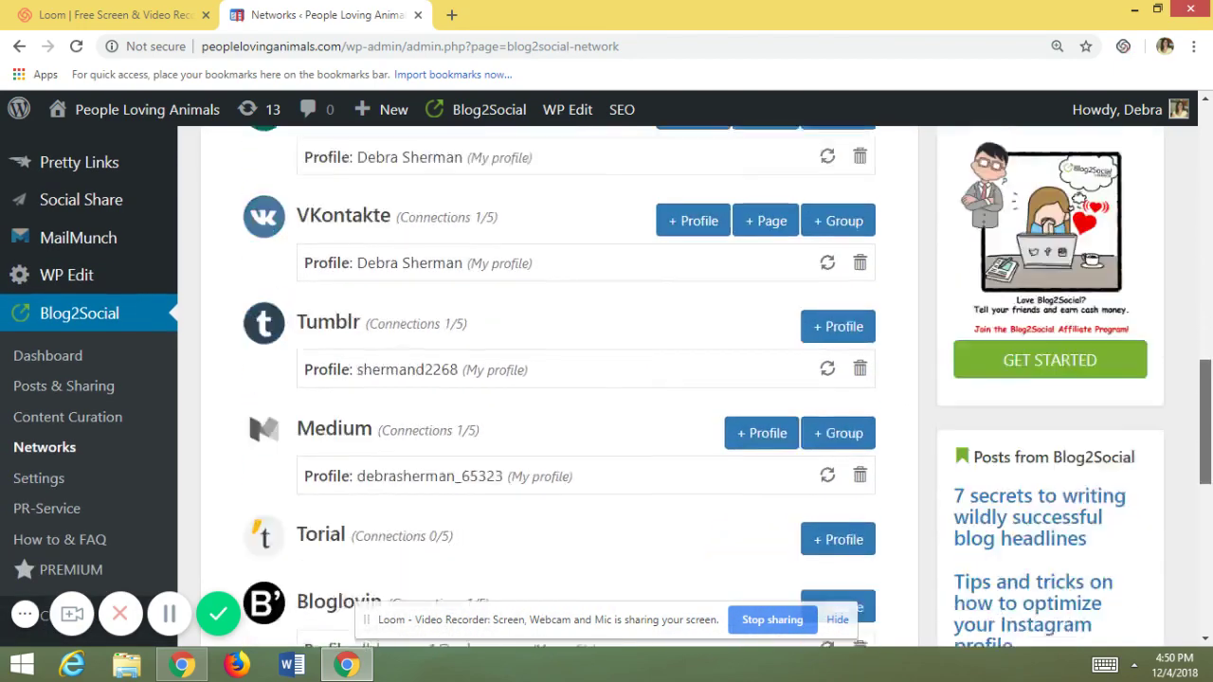
pyautogui.scroll(10, 486, 276)
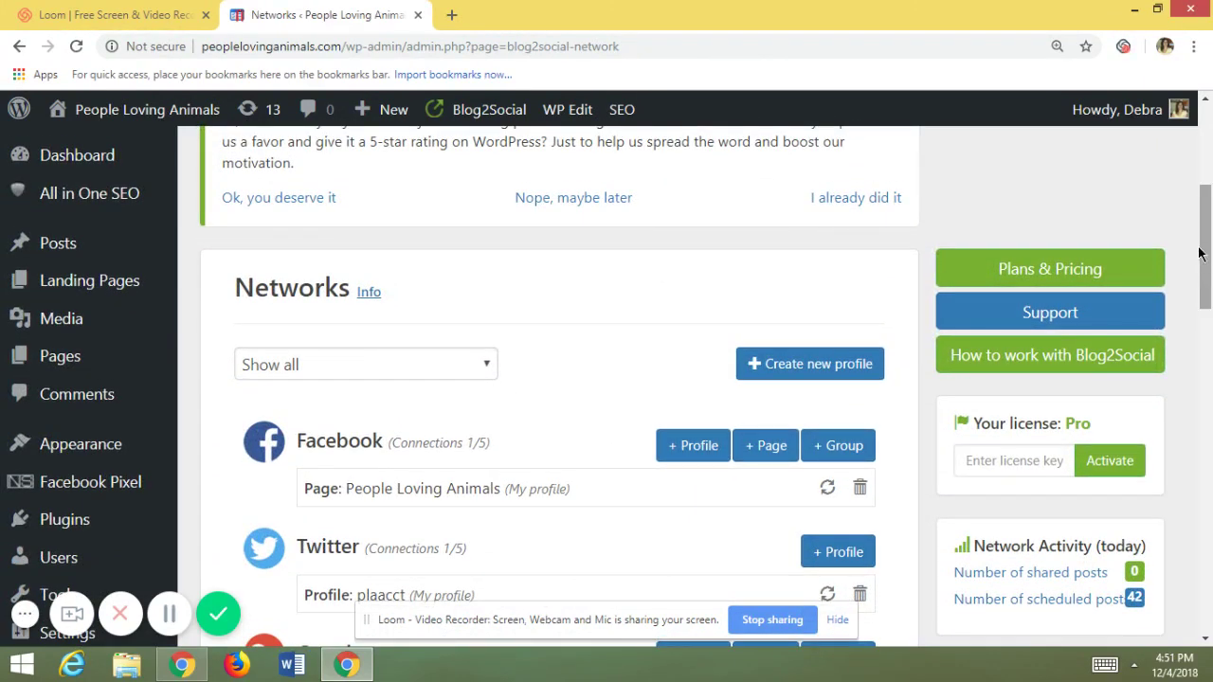
pyautogui.scroll(-2, 1208, 276)
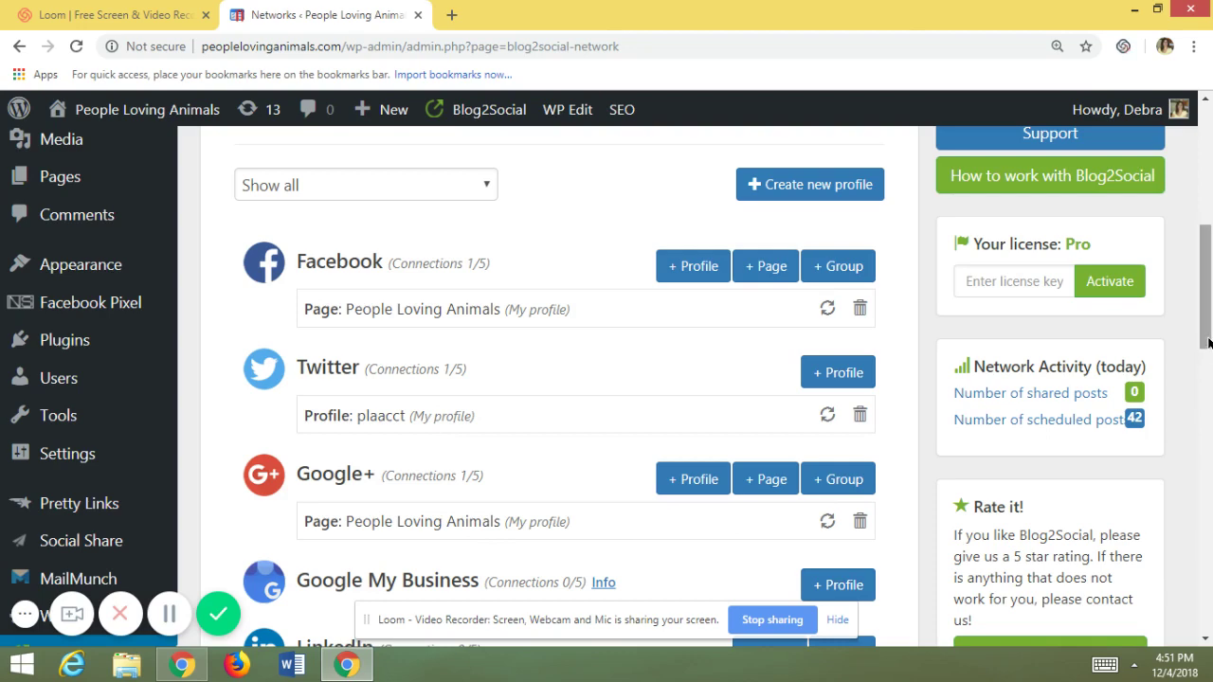
pyautogui.scroll(-2, 1206, 285)
pyautogui.scroll(-3, 606, 388)
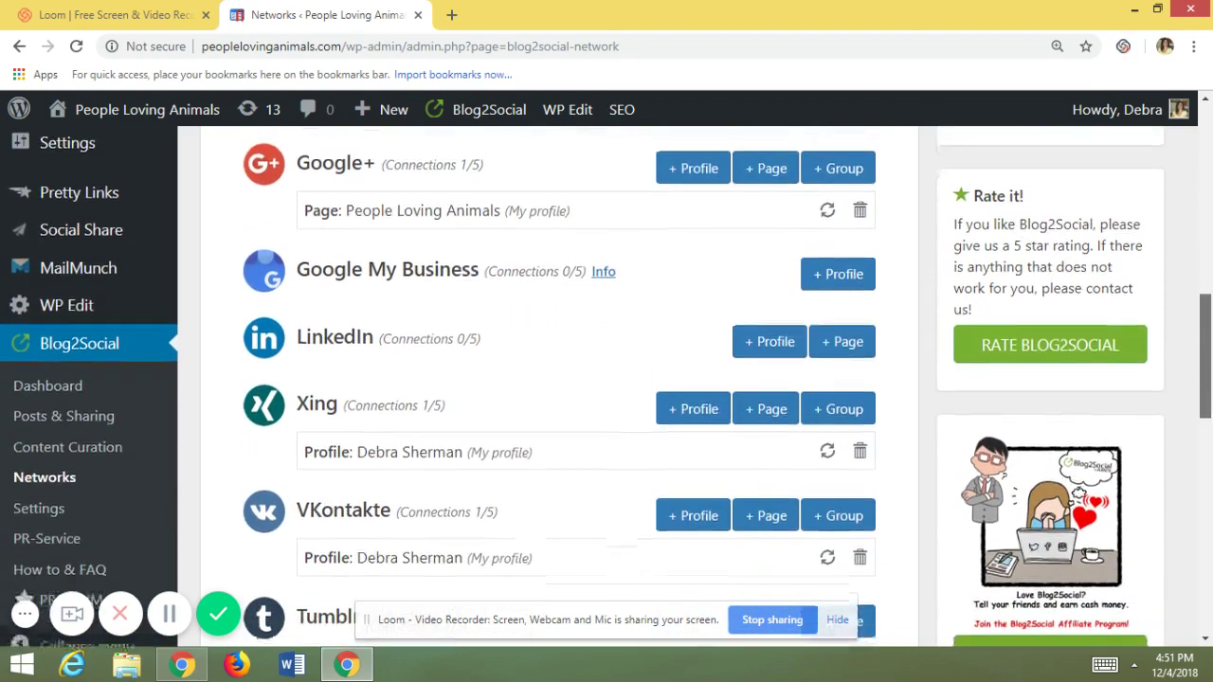
pyautogui.scroll(-5, 607, 387)
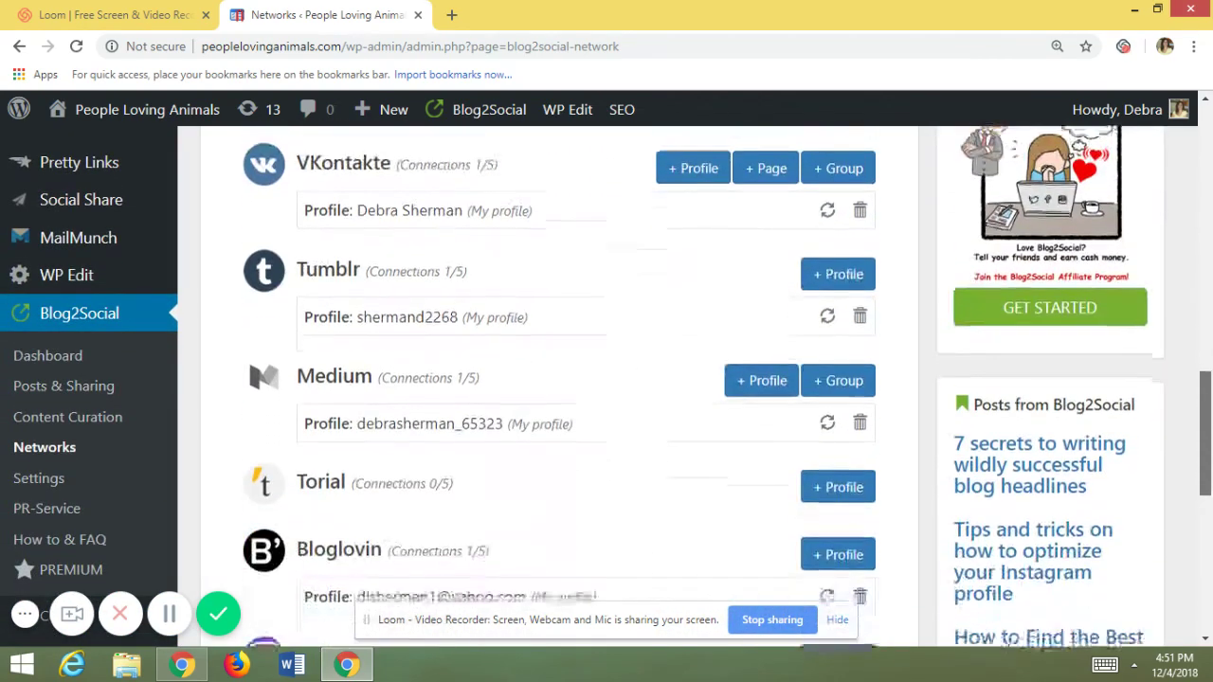
pyautogui.scroll(-2, 670, 426)
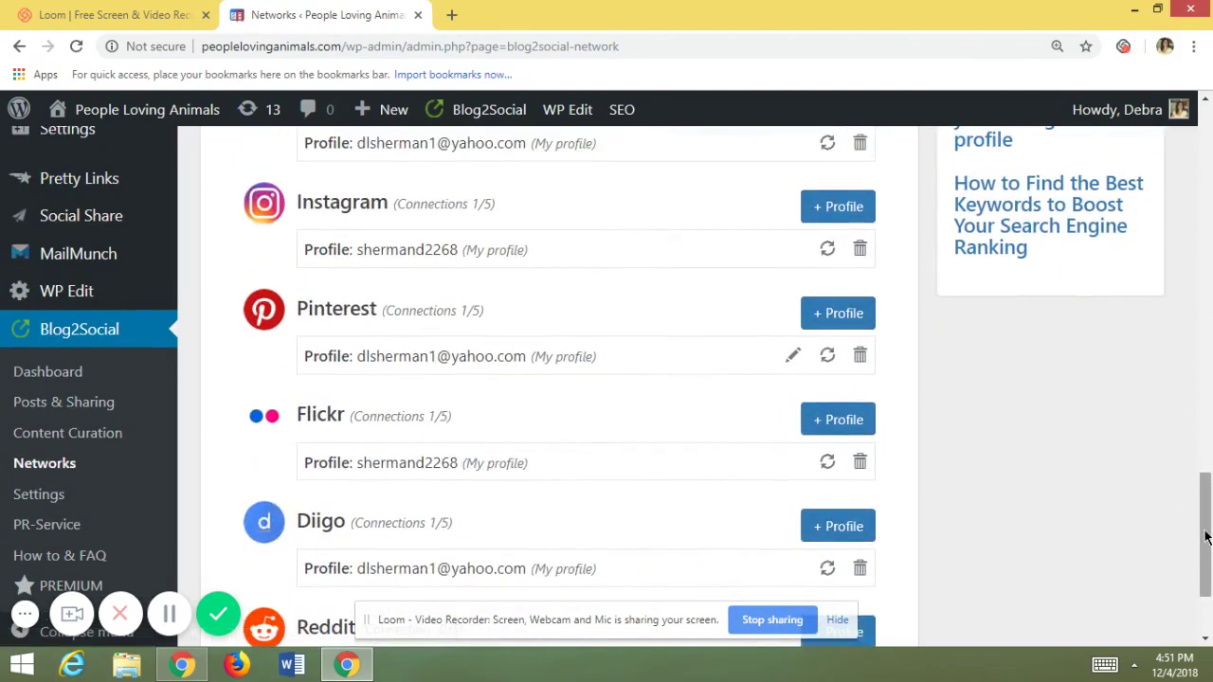
pyautogui.moveTo(1207, 538); pyautogui.dragTo(1208, 142)
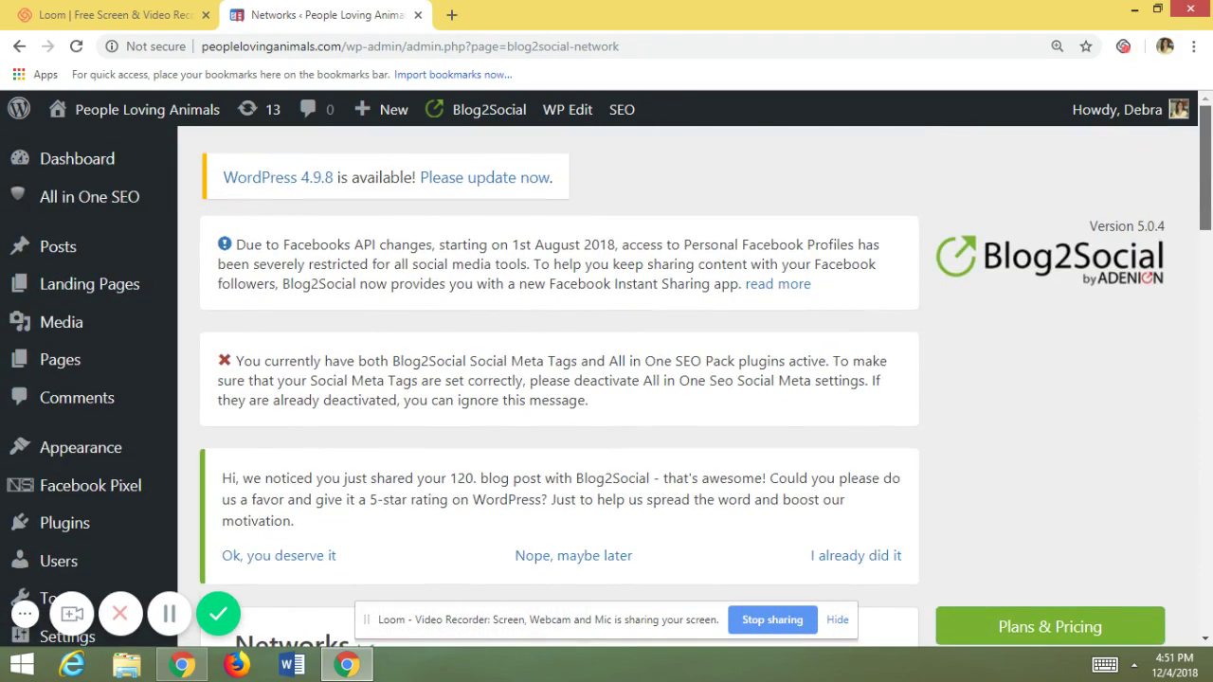
# - Open the Blog2Social Posts & Sharing page
pyautogui.moveTo(473, 114)
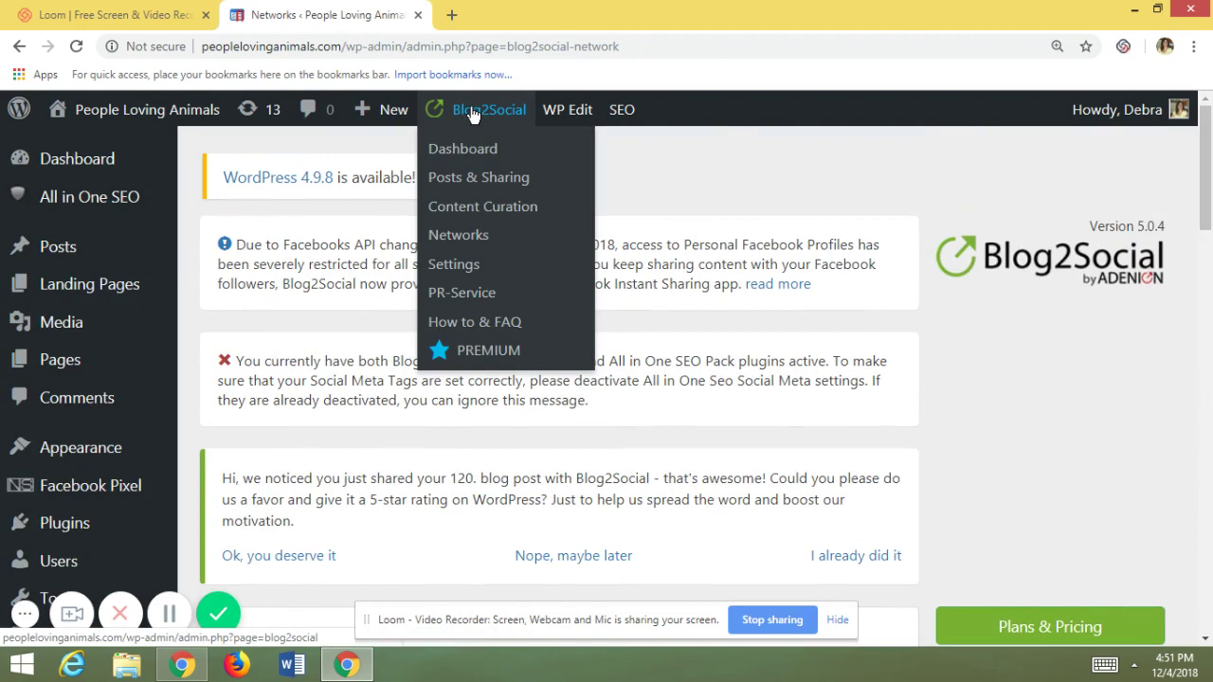
pyautogui.click(489, 189)
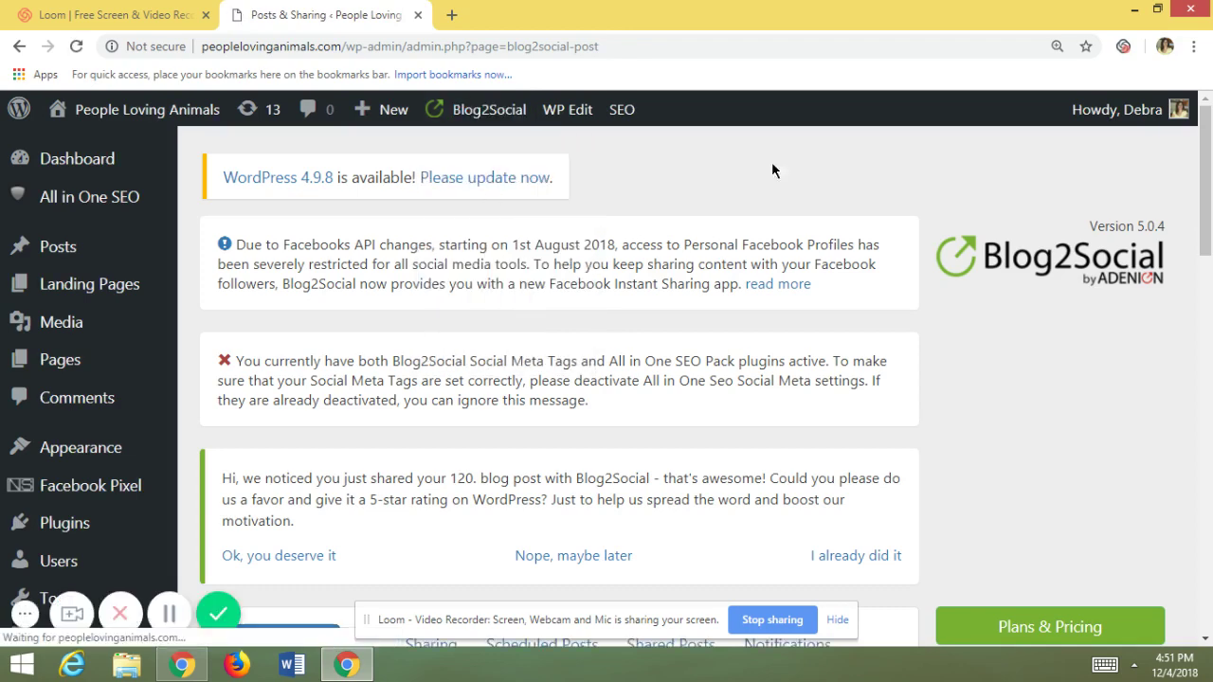
pyautogui.scroll(-2, 1207, 148)
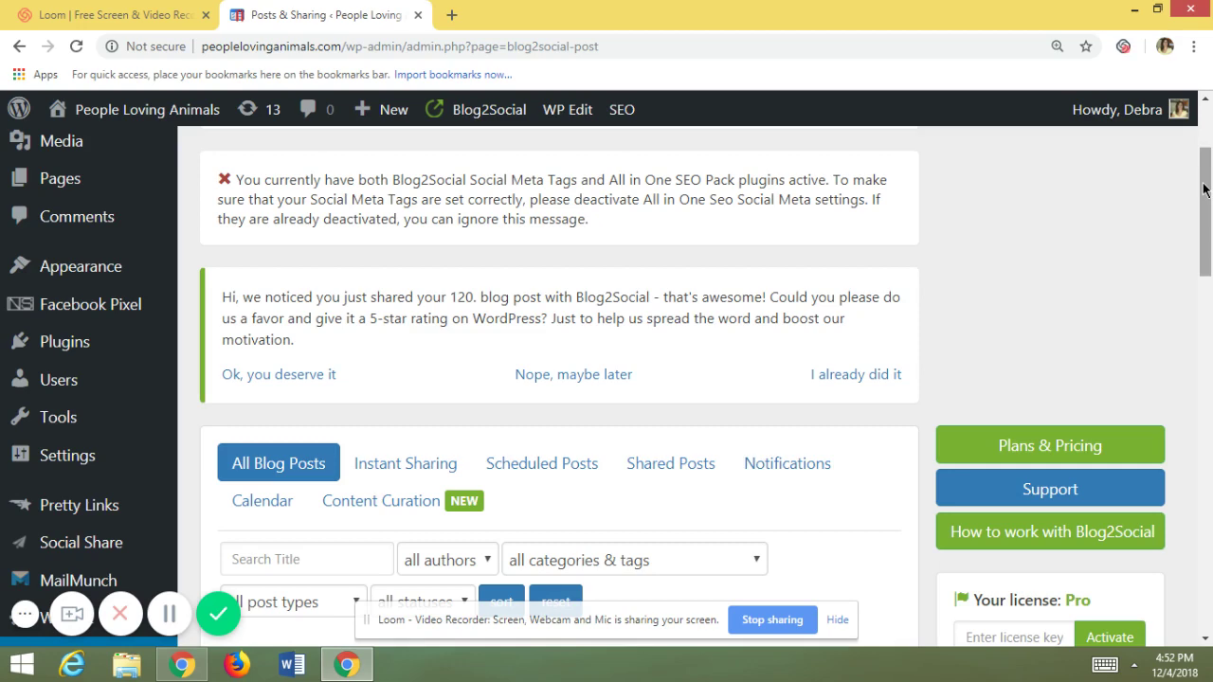
pyautogui.moveTo(1205, 189)
pyautogui.mouseDown()
pyautogui.moveTo(1203, 201)
pyautogui.moveTo(1202, 180)
pyautogui.moveTo(1205, 209)
pyautogui.moveTo(1190, 177)
pyautogui.mouseUp()
pyautogui.moveTo(496, 122)
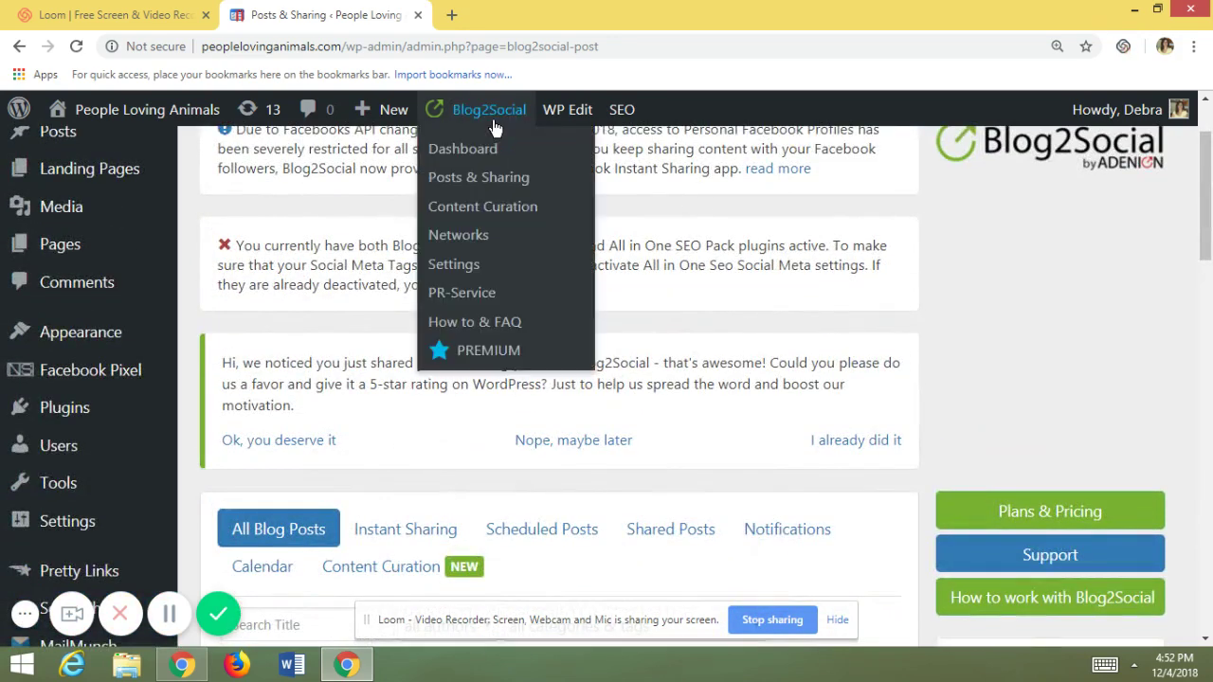
pyautogui.click(503, 184)
# - Open the social media sharing form for the "Donating Animal Charities" blog post
pyautogui.moveTo(1206, 190); pyautogui.dragTo(1206, 258)
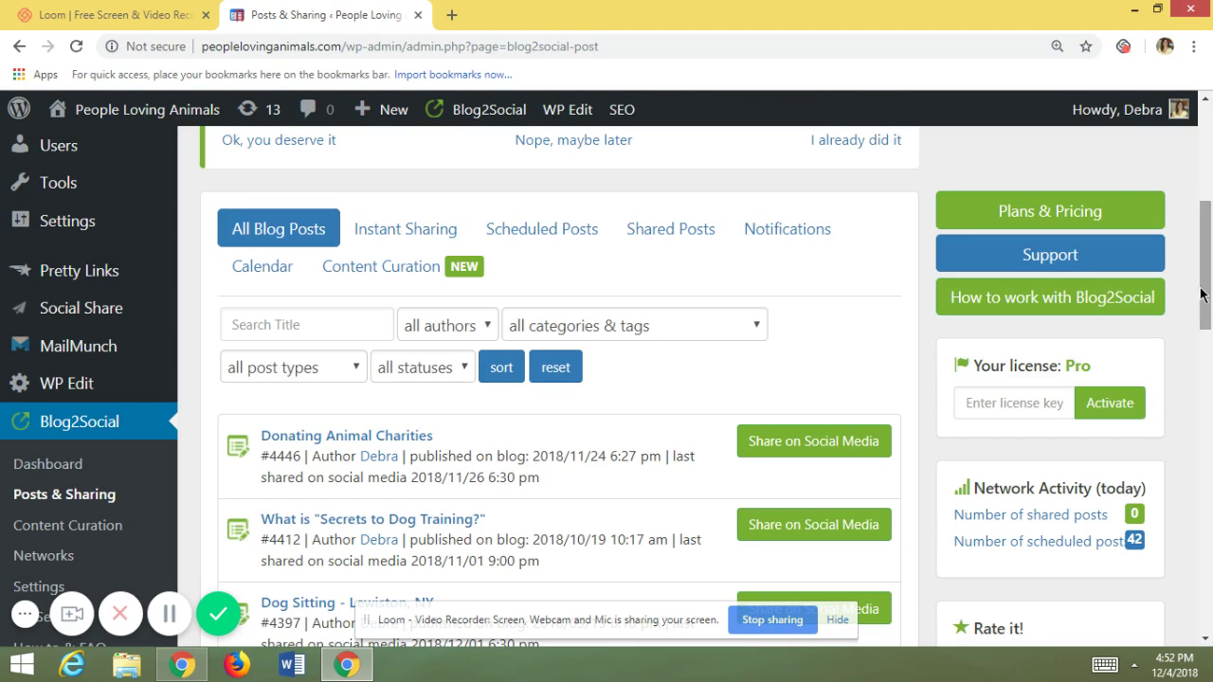
pyautogui.moveTo(1209, 288); pyautogui.dragTo(1210, 295)
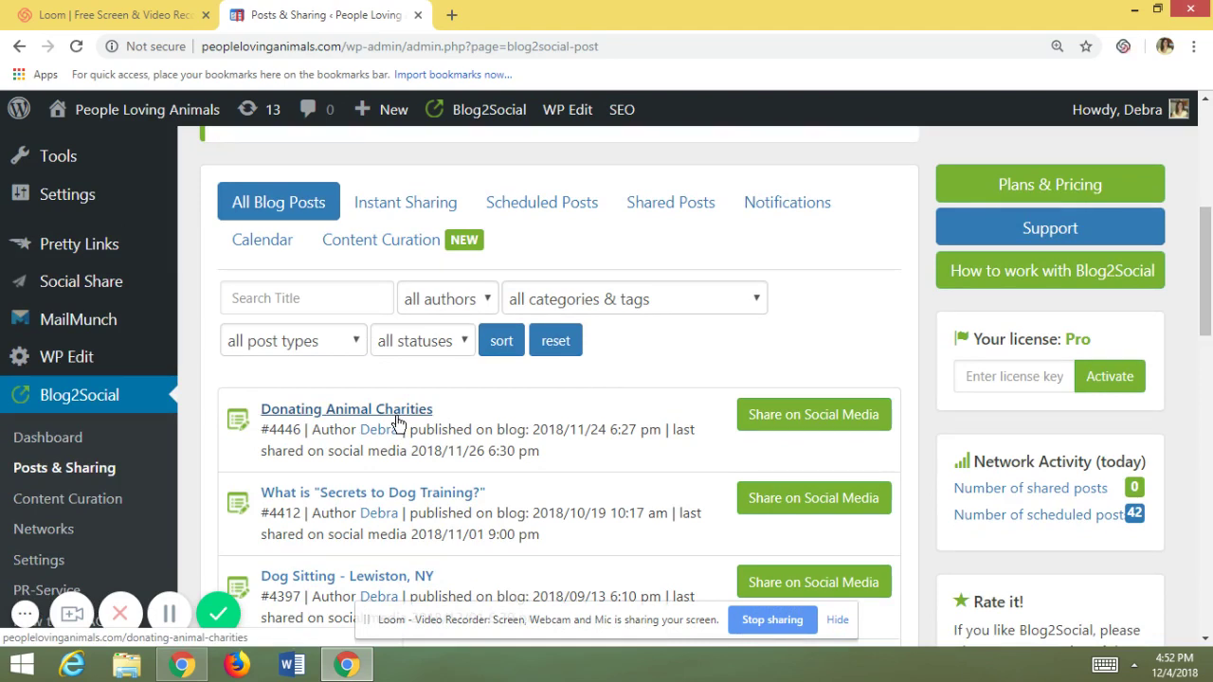
pyautogui.click(820, 419)
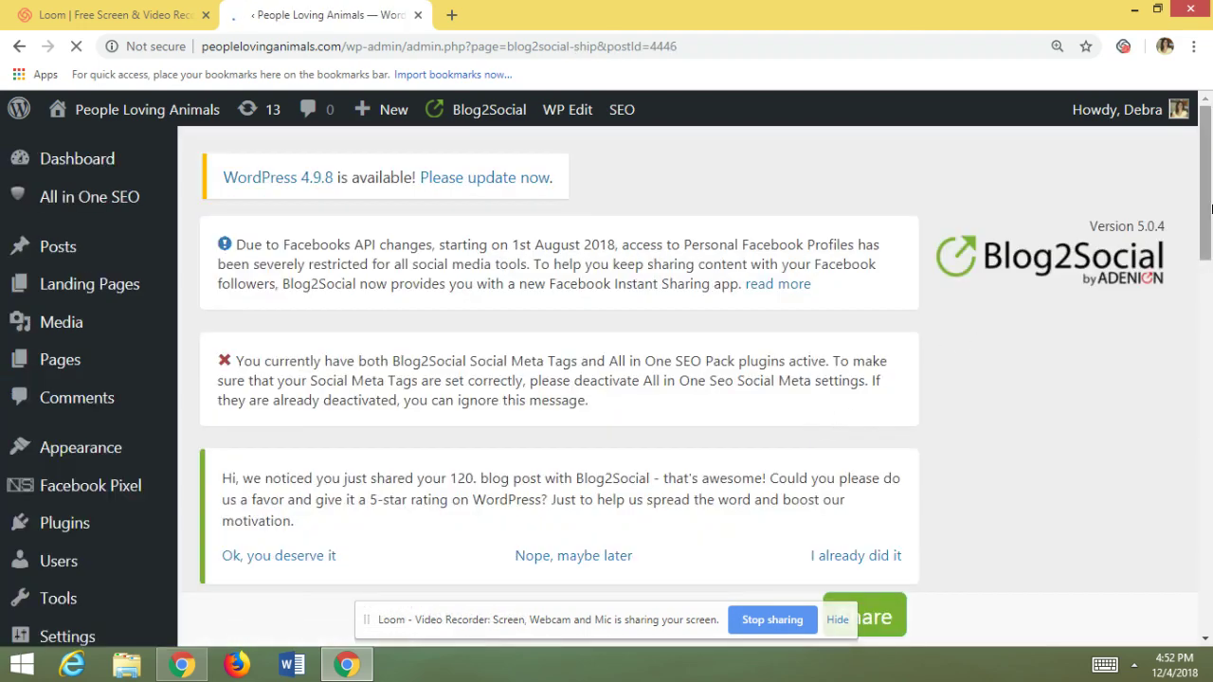
# - Examine the prepared post texts, images and links for each connected network and the list of selected social accounts
pyautogui.scroll(-5, 1202, 228)
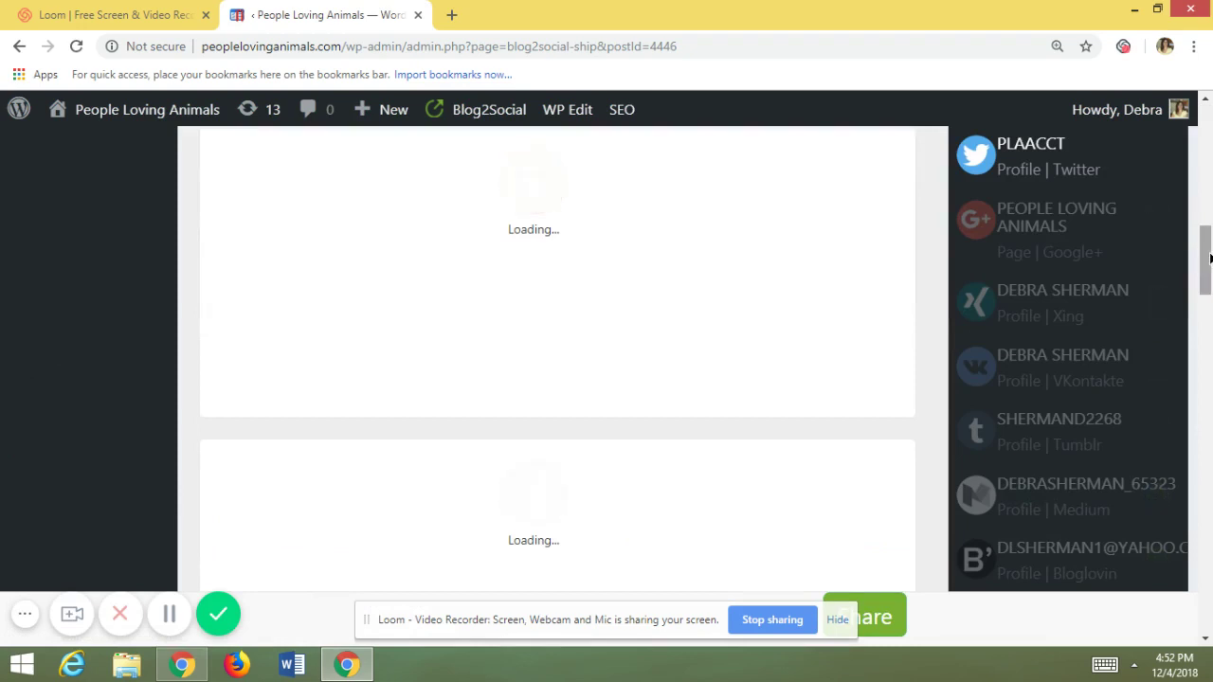
pyautogui.scroll(-5, 1208, 258)
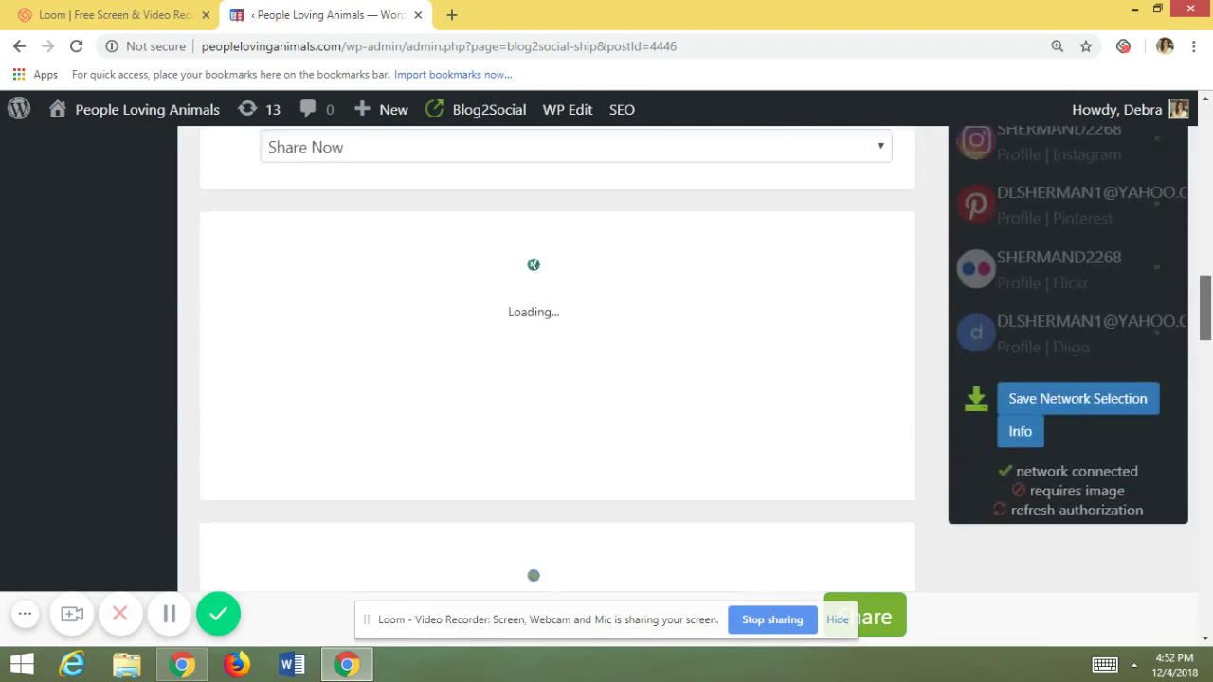
pyautogui.scroll(-4, 1211, 406)
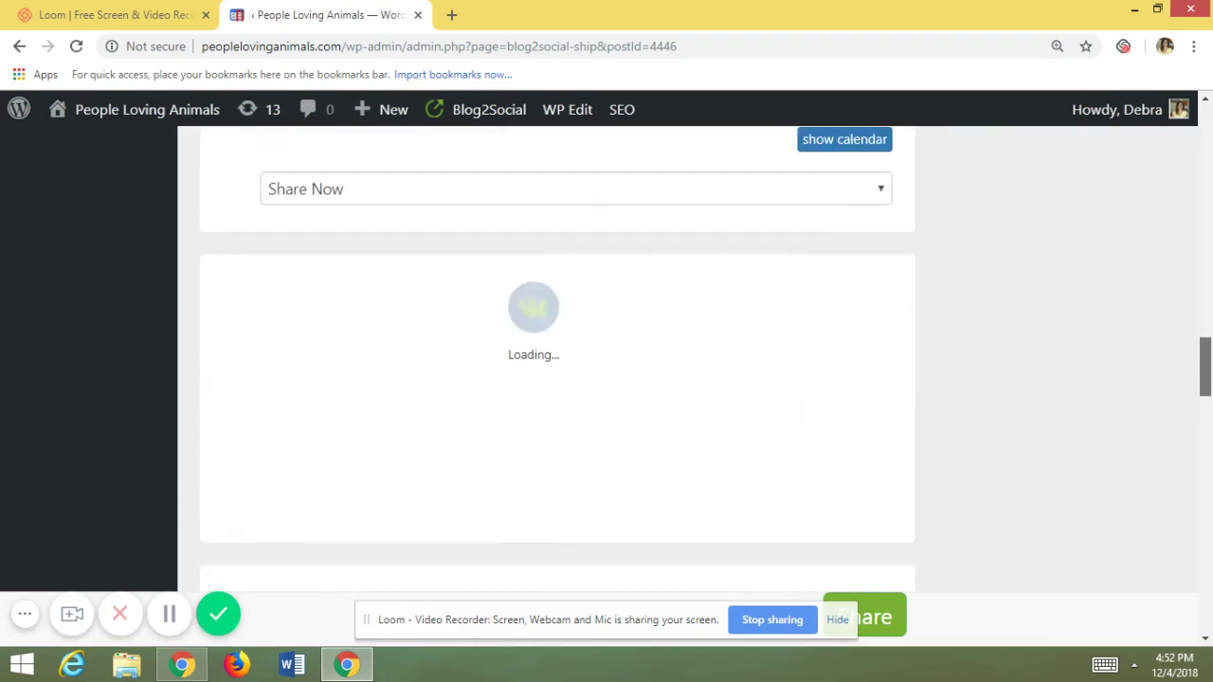
pyautogui.scroll(-10, 1212, 405)
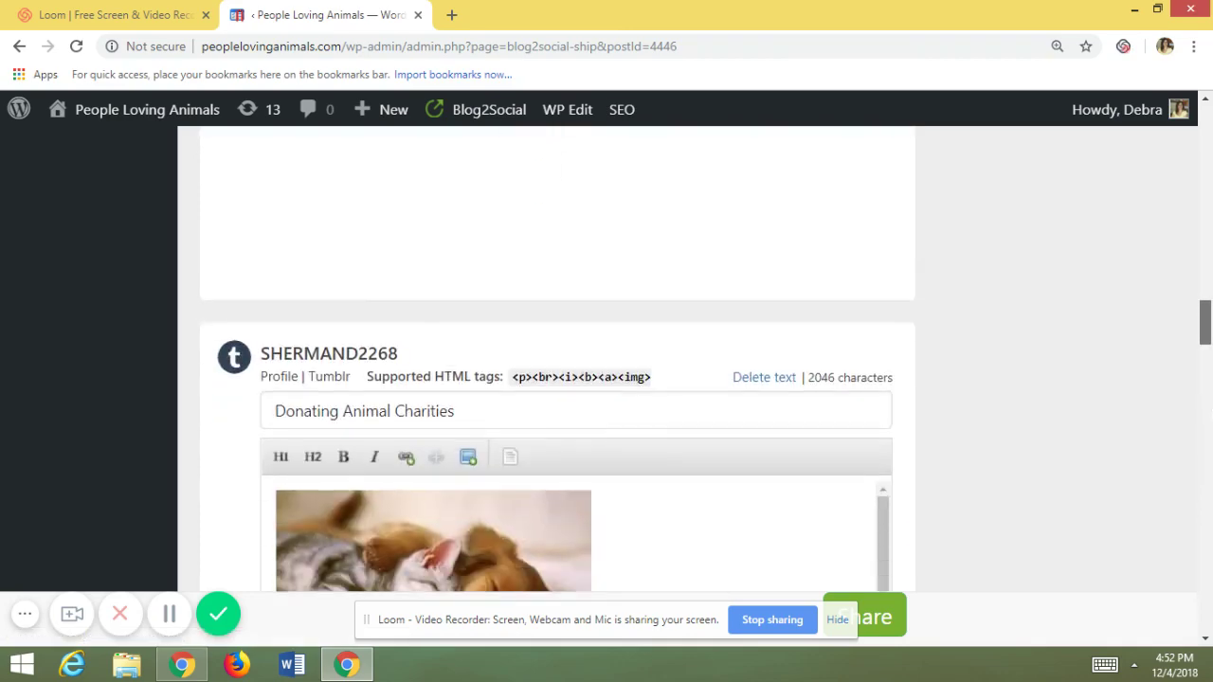
pyautogui.scroll(-6, 1209, 406)
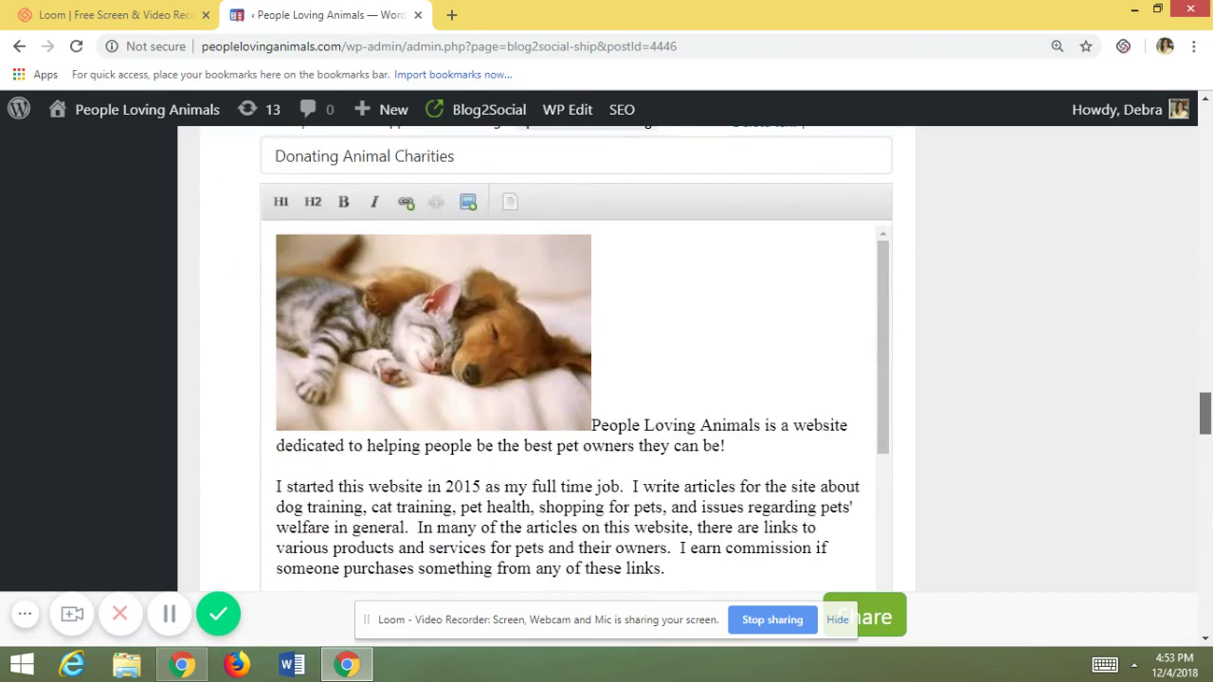
pyautogui.scroll(-2, 1208, 405)
pyautogui.scroll(-3, 1208, 405)
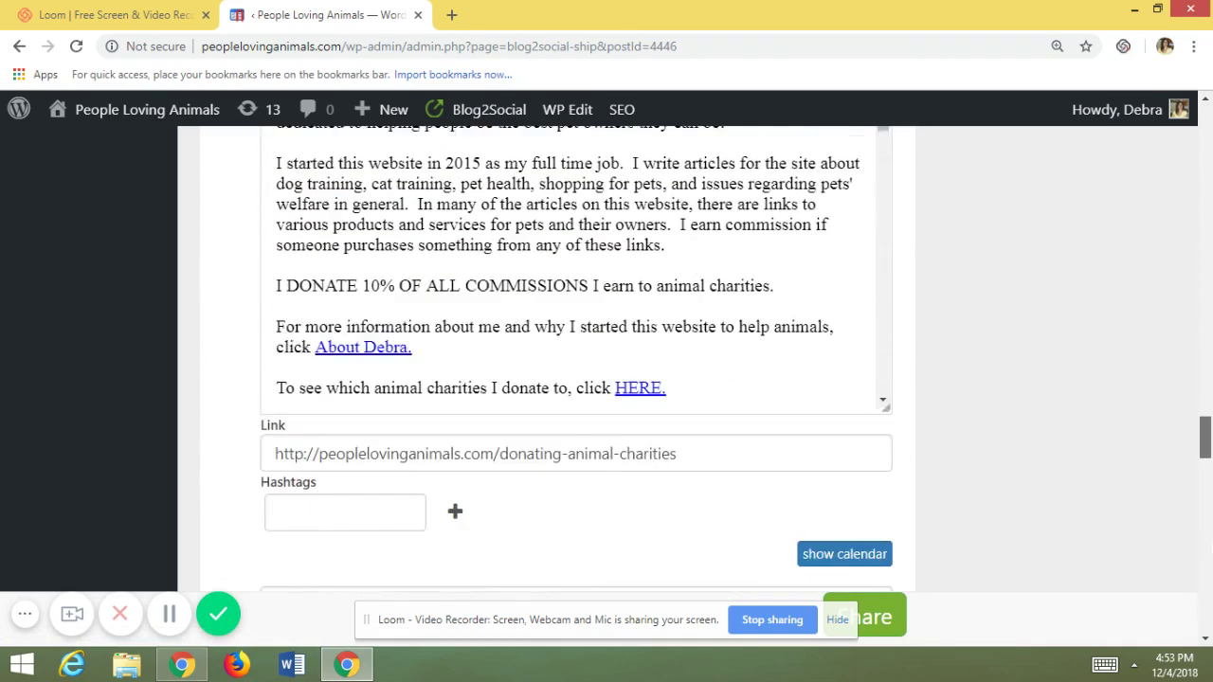
pyautogui.scroll(-2, 1209, 406)
pyautogui.scroll(-1, 1206, 566)
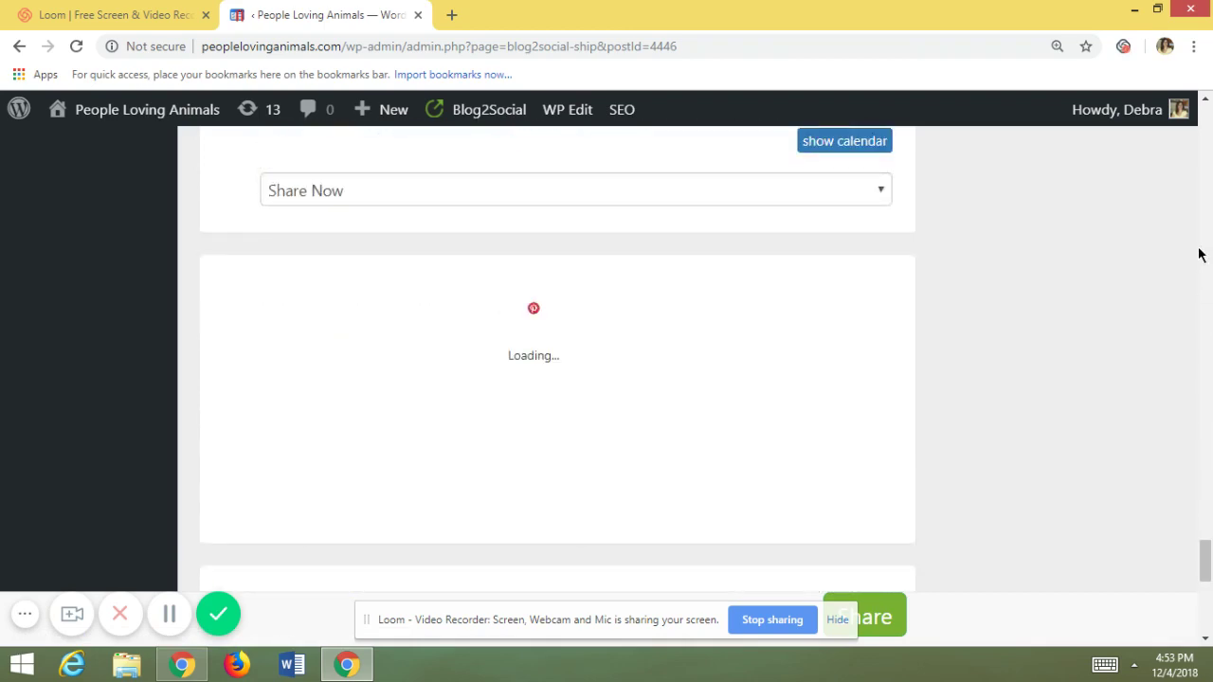
pyautogui.scroll(-4, 1209, 427)
pyautogui.moveTo(1205, 455); pyautogui.dragTo(1206, 194)
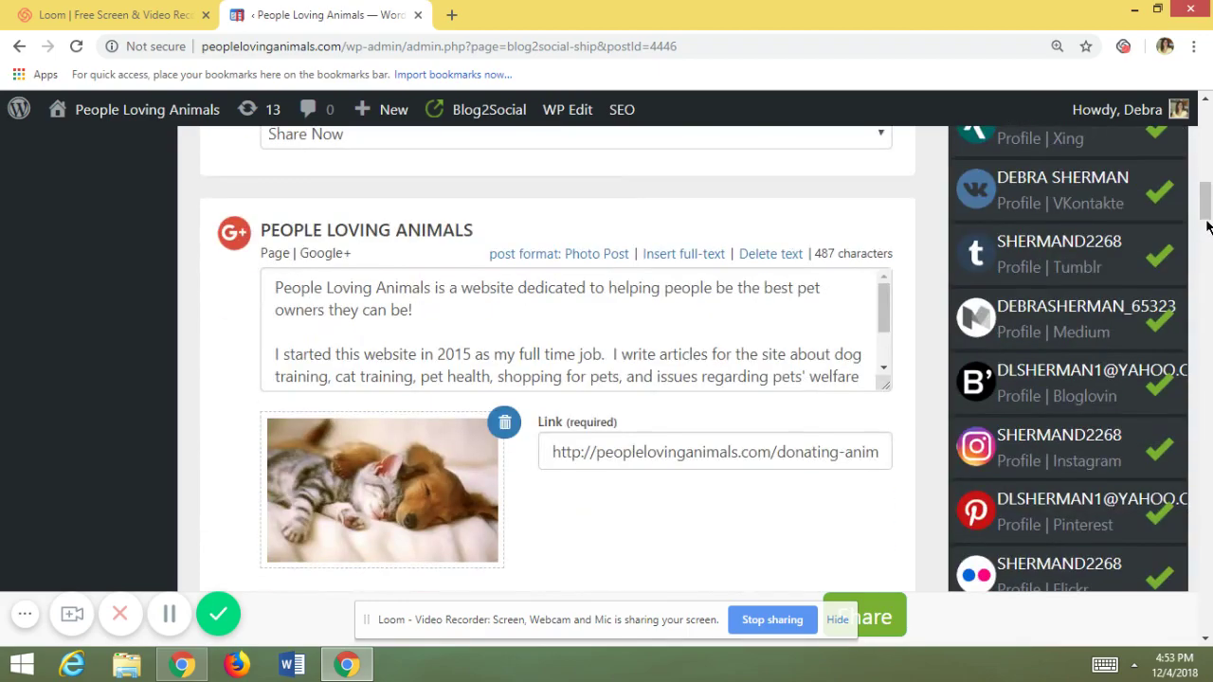
pyautogui.moveTo(1207, 138); pyautogui.dragTo(1206, 113)
pyautogui.scroll(-6, 1052, 433)
pyautogui.scroll(1, 1052, 434)
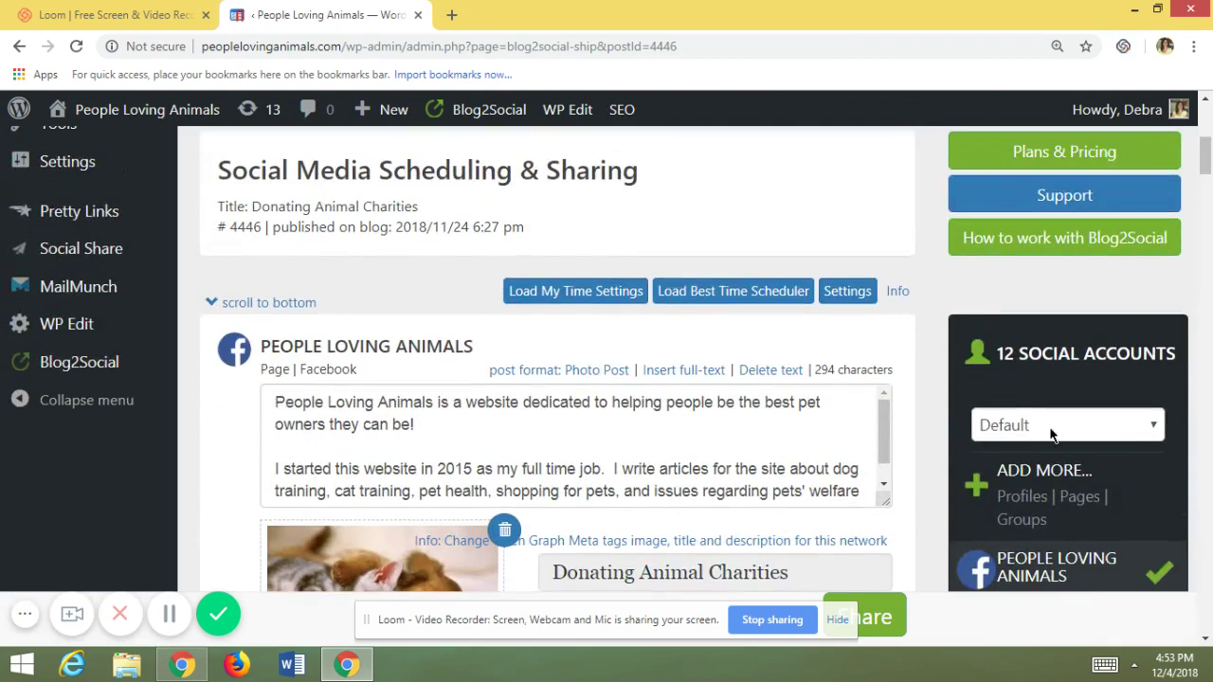
# - Hide the screen-sharing notice, return to the blog post list and reopen the sharing form for "Donating Animal Charities"
pyautogui.click(838, 620)
pyautogui.click(839, 621)
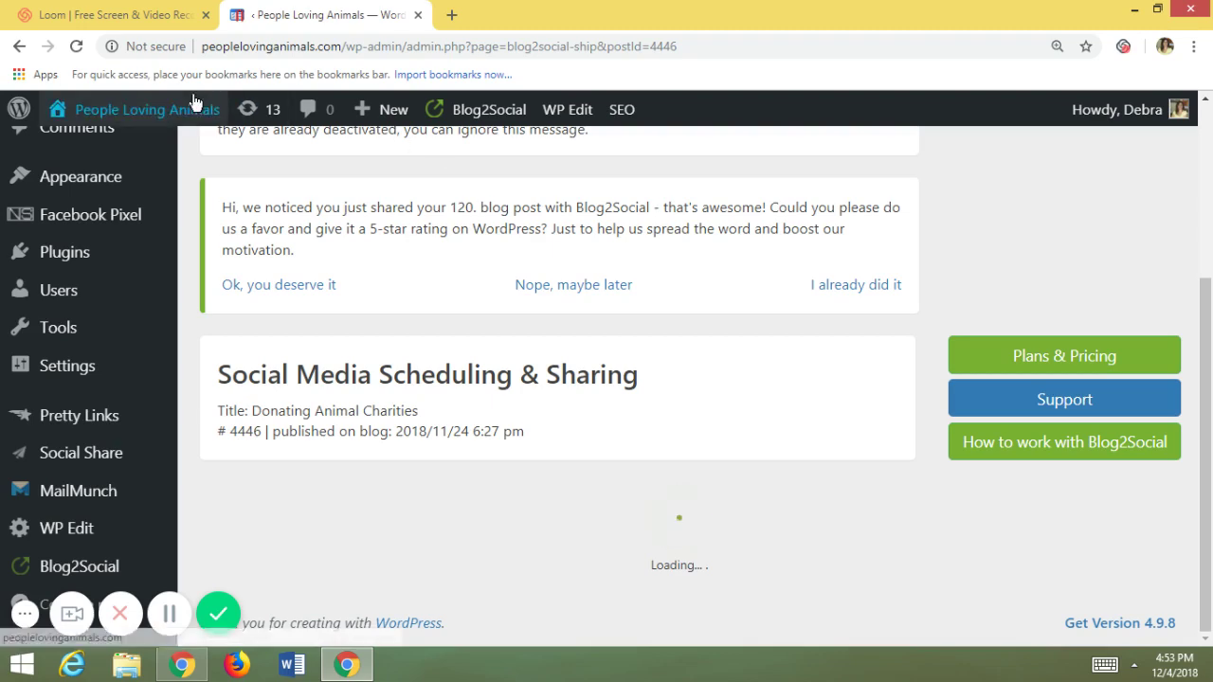
pyautogui.click(18, 47)
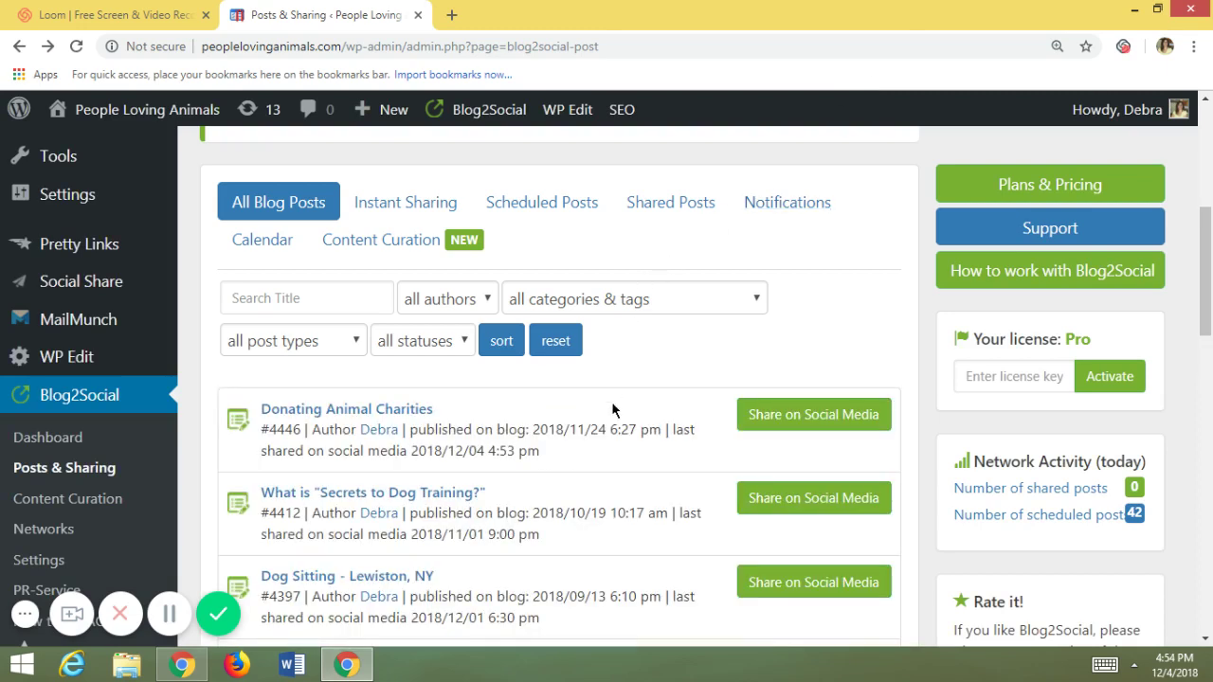
pyautogui.click(784, 432)
pyautogui.click(784, 431)
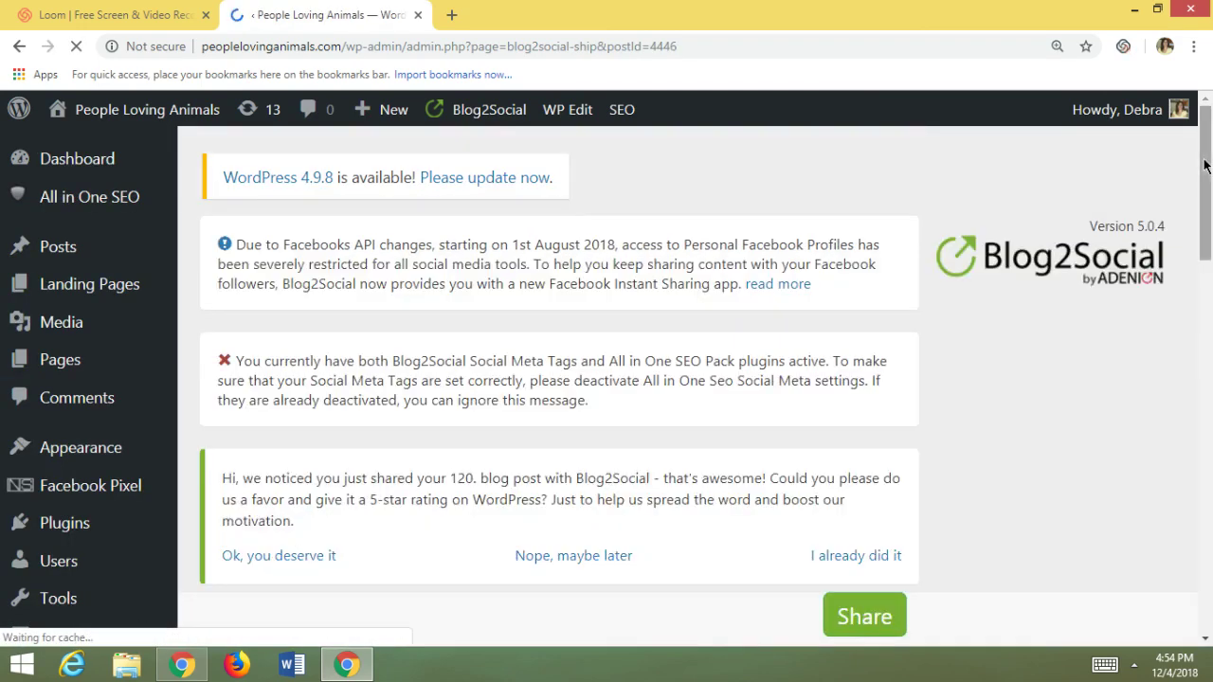
pyautogui.moveTo(1204, 166); pyautogui.dragTo(1209, 201)
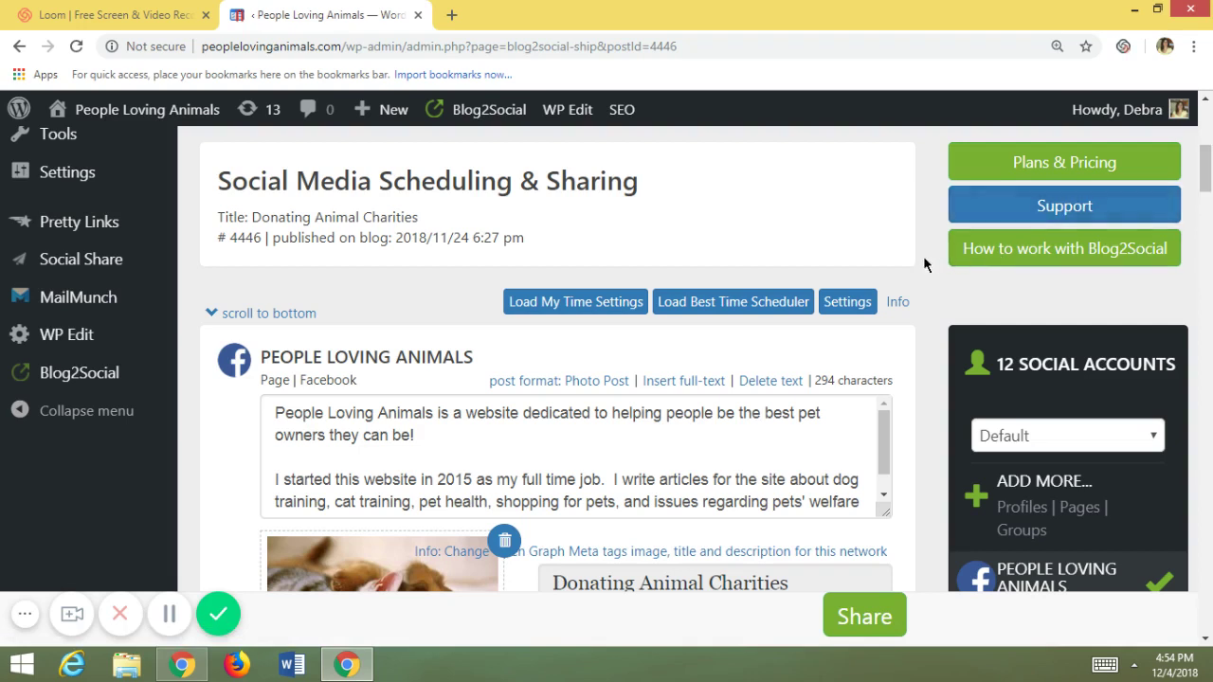
# - Load the best time scheduler for the "Donating Animal Charities" post and check the Facebook page's schedule
pyautogui.click(779, 308)
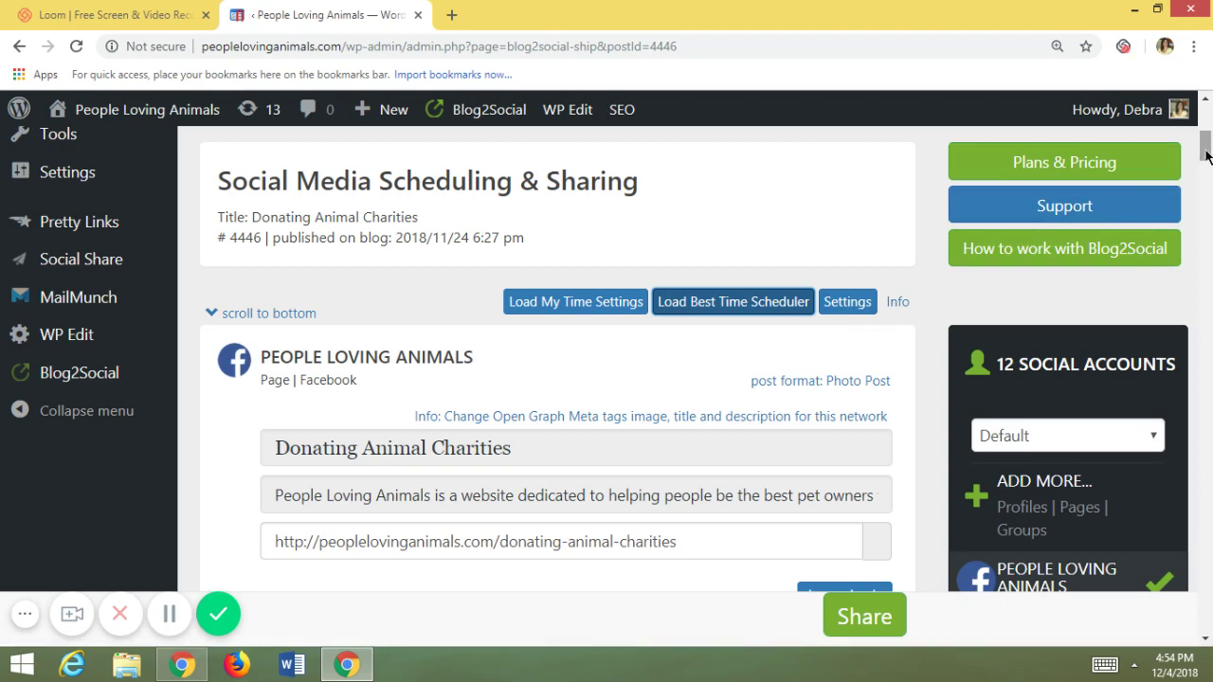
pyautogui.moveTo(1207, 154); pyautogui.dragTo(1209, 163)
pyautogui.scroll(3, 1208, 163)
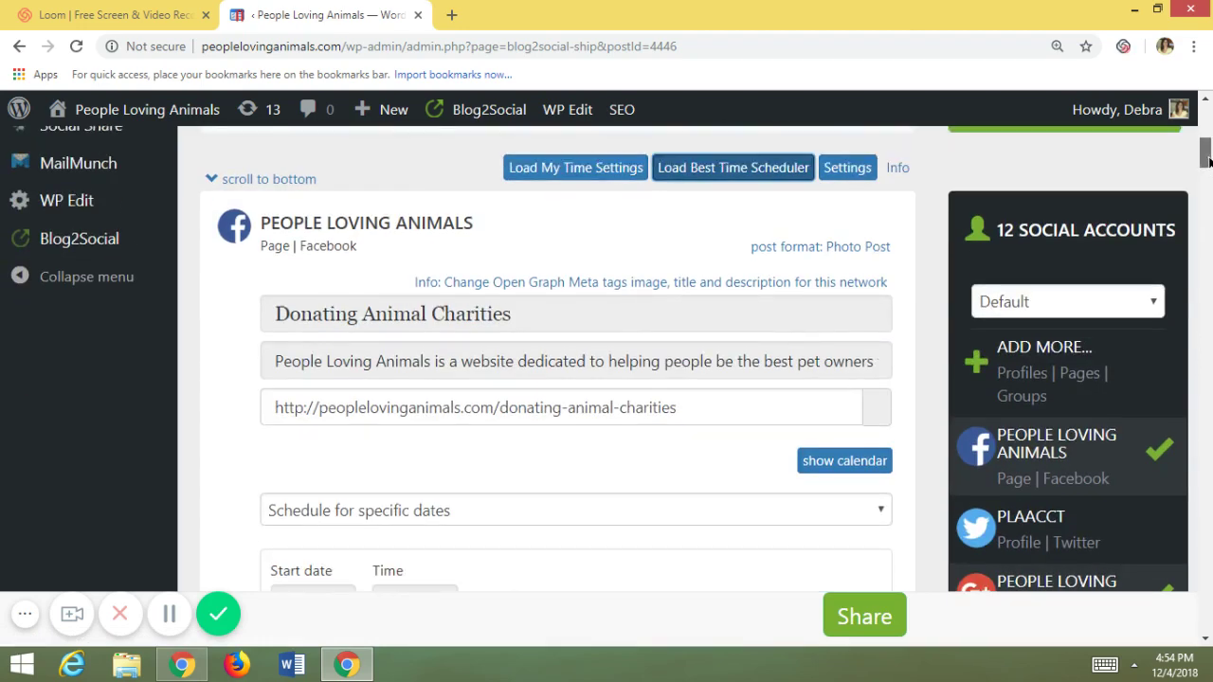
pyautogui.scroll(-2, 1208, 163)
pyautogui.scroll(-1, 1208, 163)
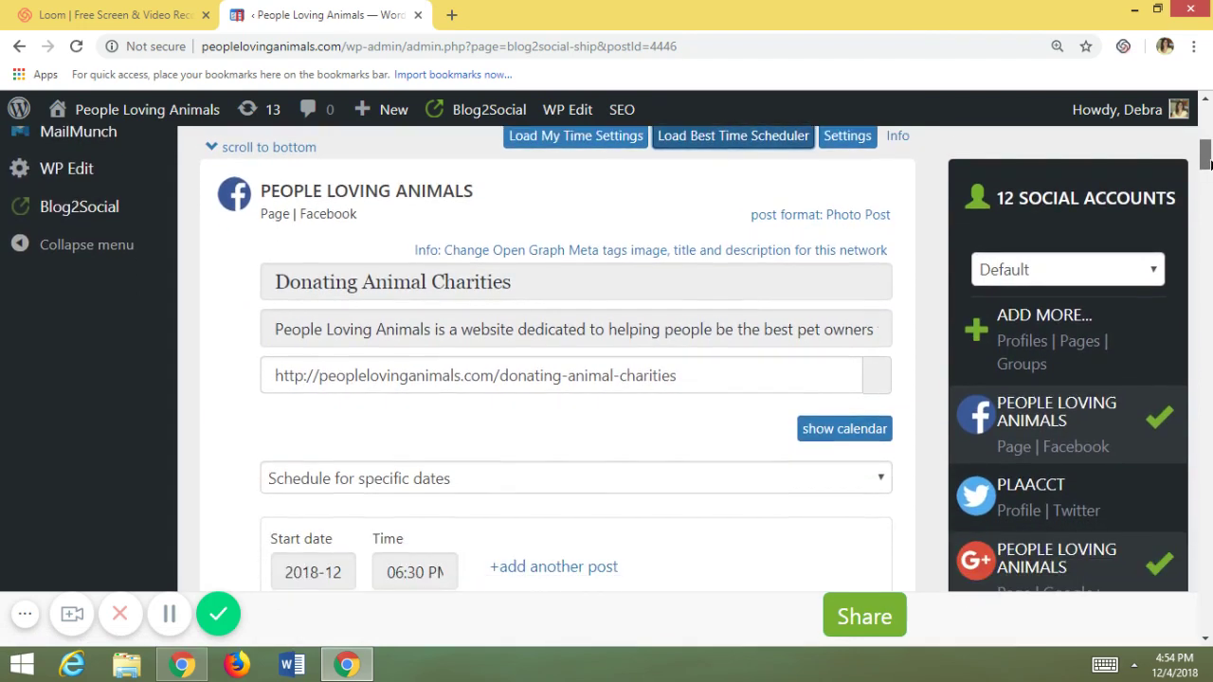
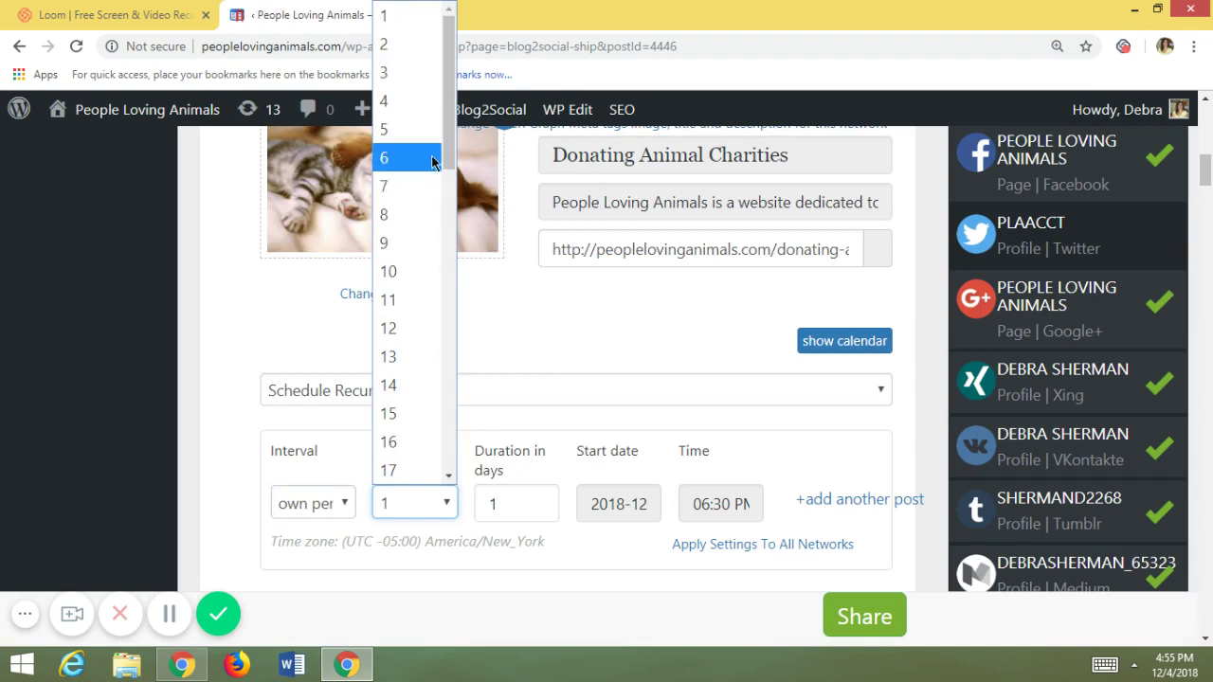
# - Set the Facebook page's recurrent post schedule to 50 repeats with a duration of 60 days
pyautogui.moveTo(441, 157); pyautogui.dragTo(440, 520)
pyautogui.moveTo(450, 149); pyautogui.dragTo(452, 483)
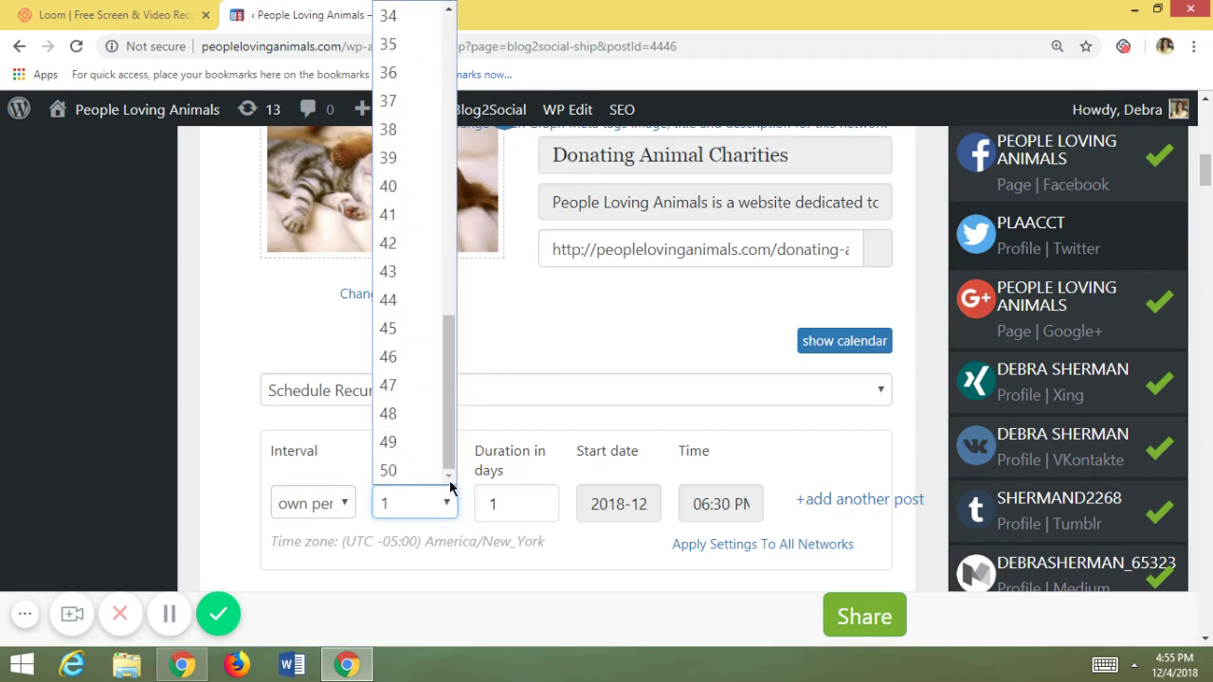
pyautogui.click(397, 471)
pyautogui.click(521, 515)
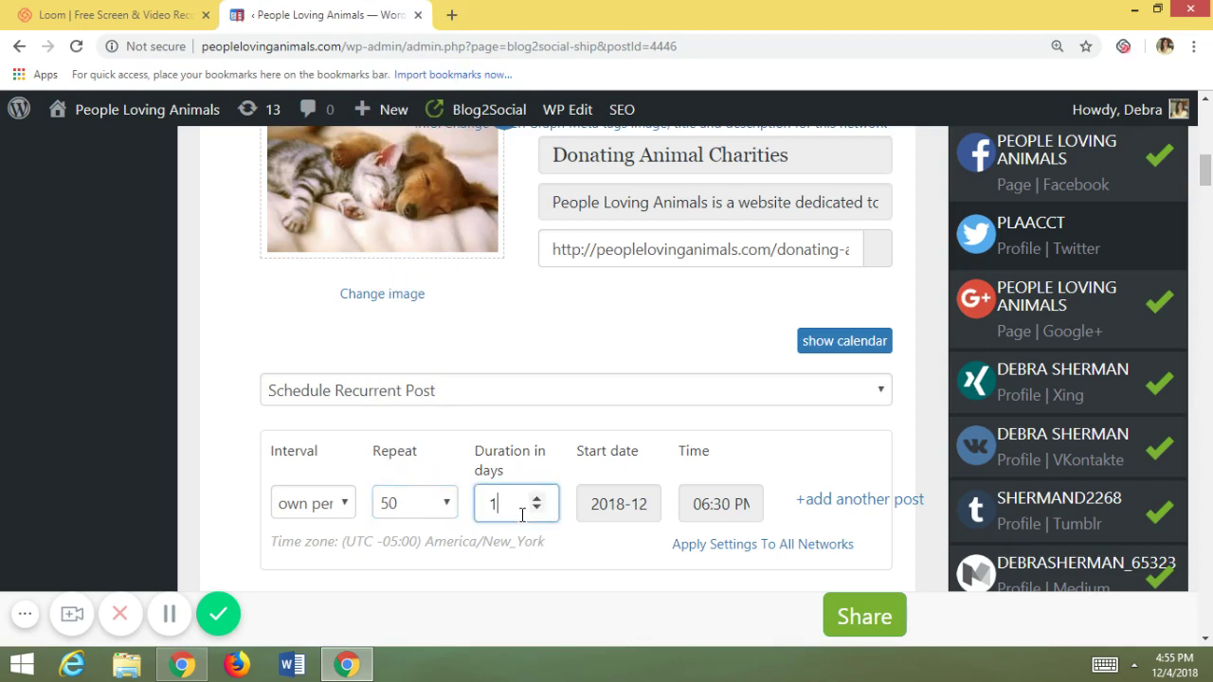
pyautogui.press('BackSpace')
pyautogui.write('60')
# - Set the recurrent post's start date to December 5, 2018 and apply the schedule settings to all networks
pyautogui.click(617, 503)
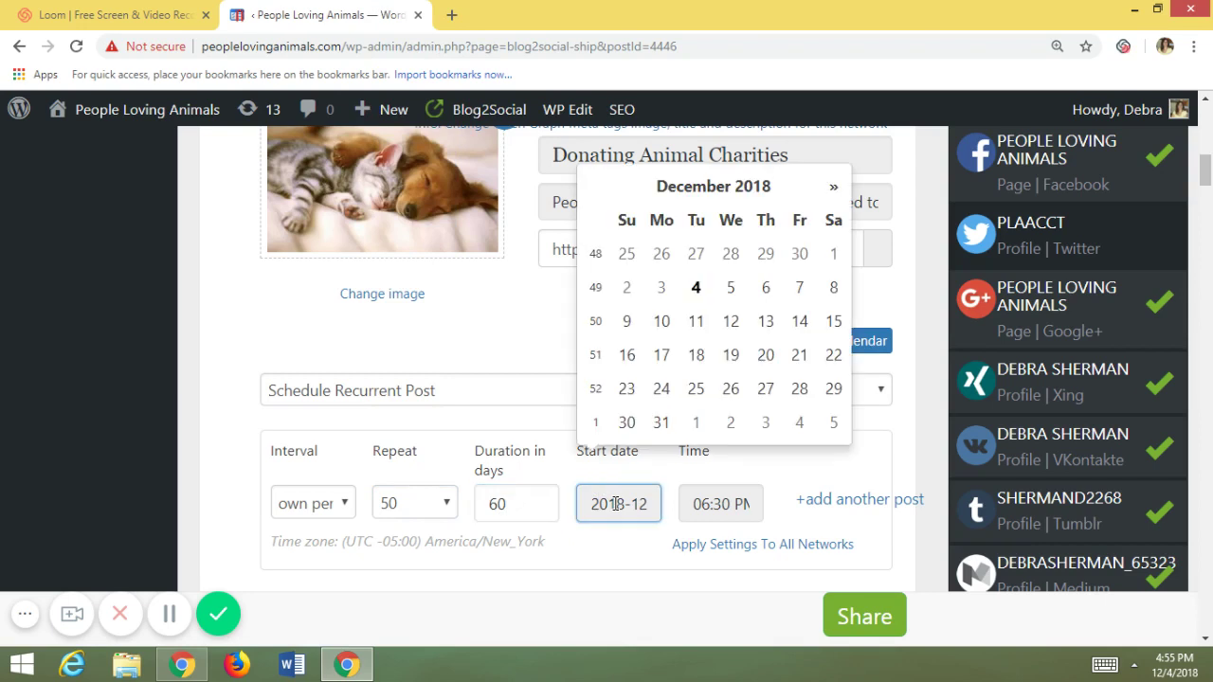
pyautogui.click(730, 289)
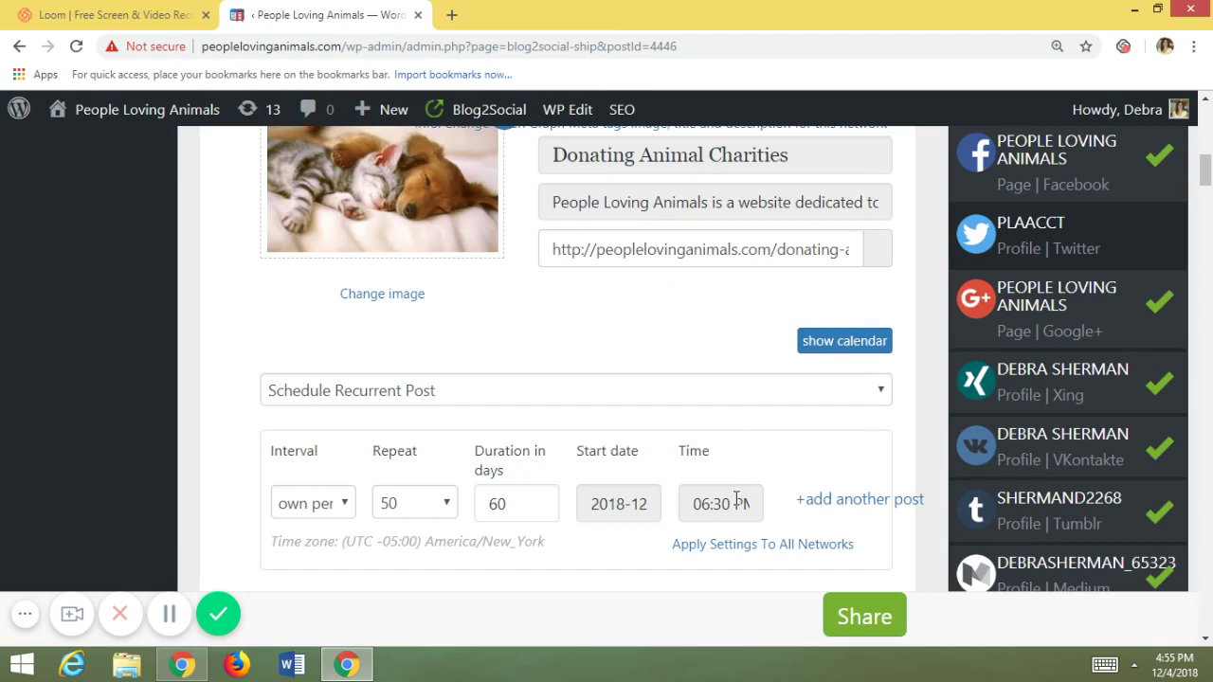
pyautogui.click(745, 546)
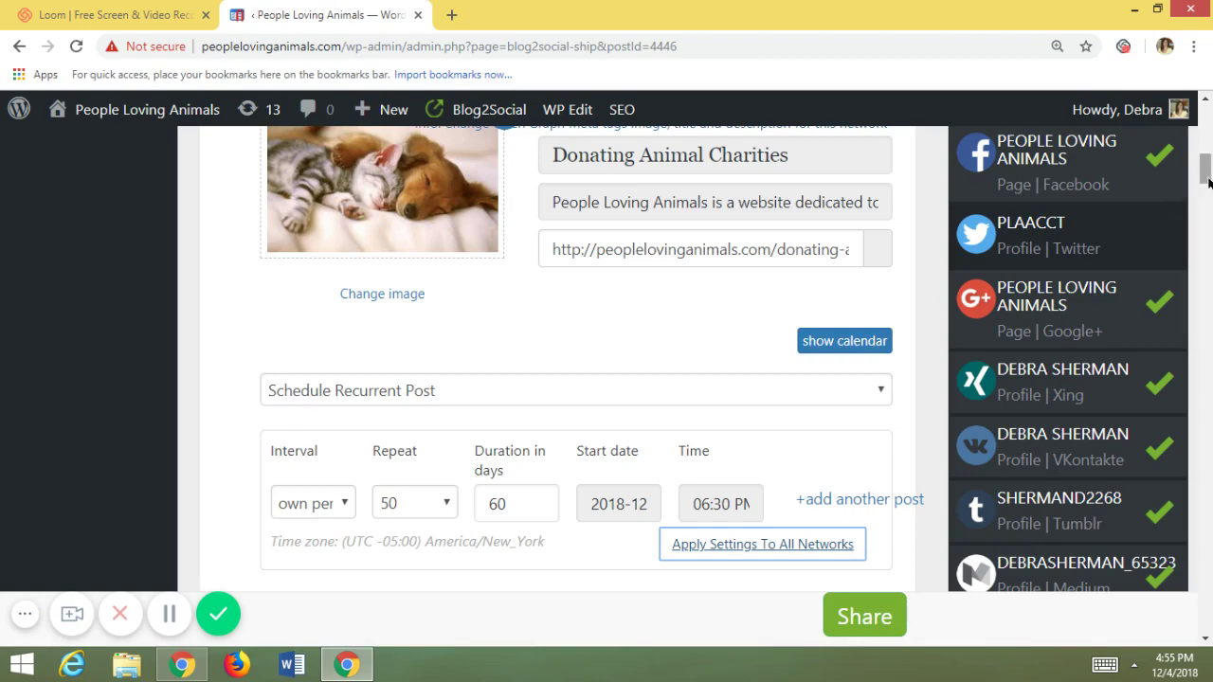
pyautogui.moveTo(1210, 182); pyautogui.dragTo(1210, 283)
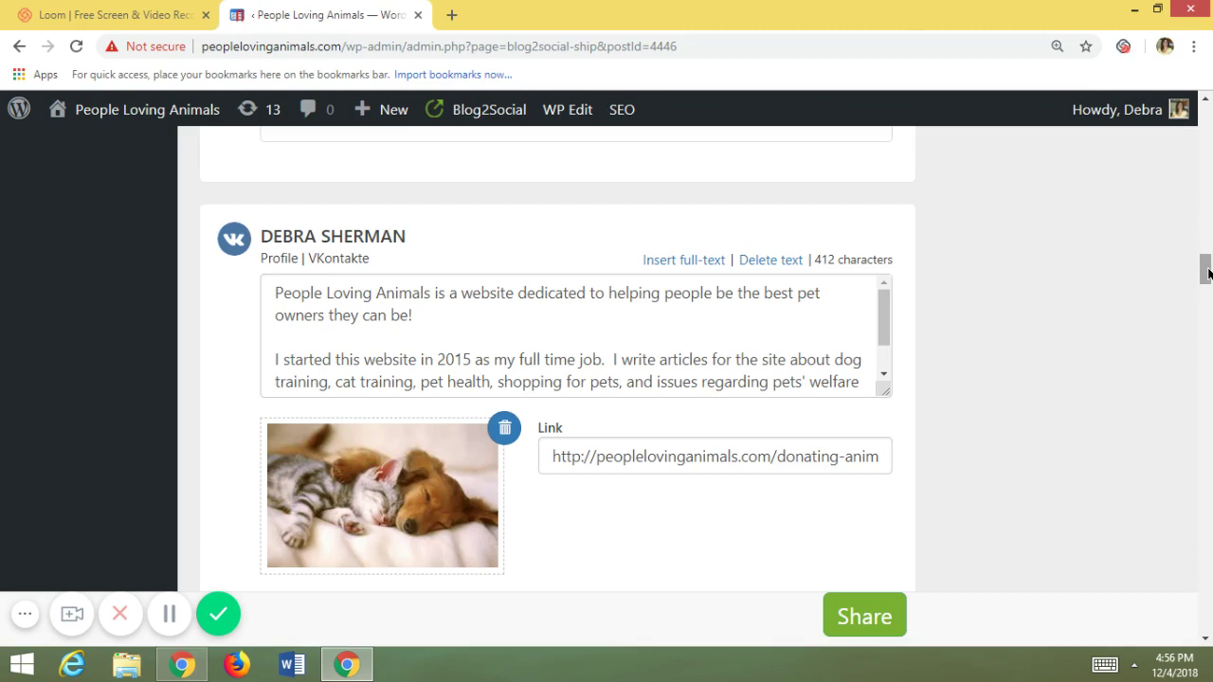
pyautogui.moveTo(1209, 274); pyautogui.dragTo(1209, 112)
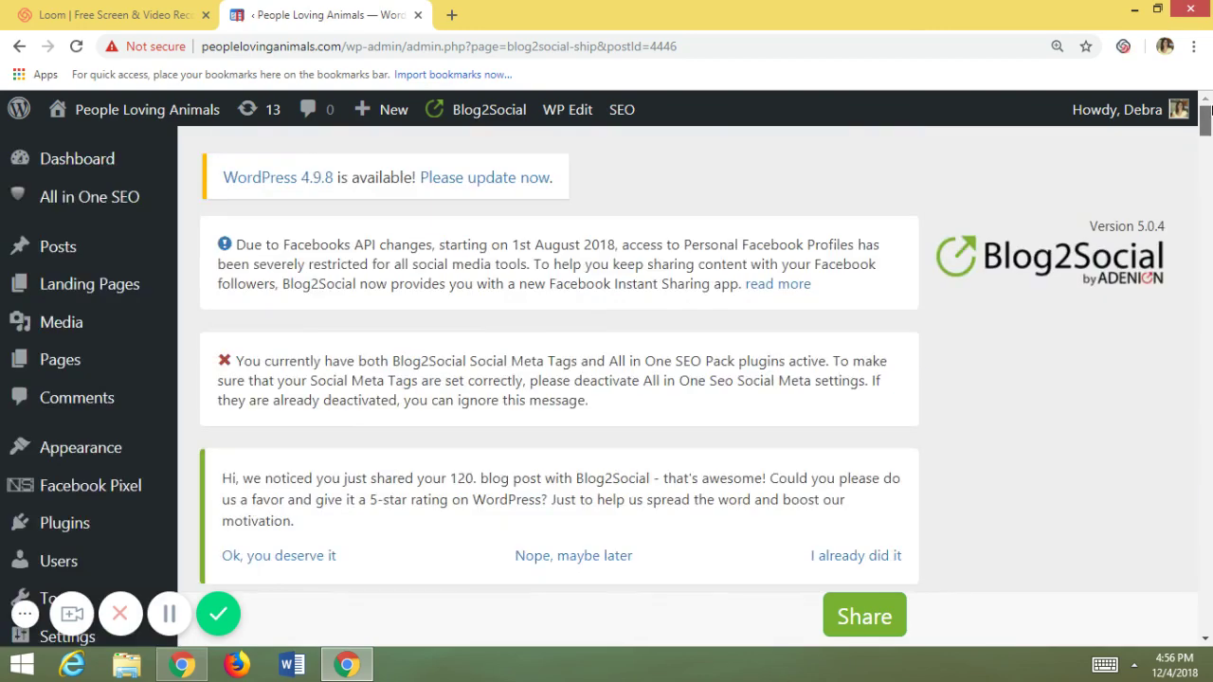
# - Leave the sharing form and open the list of scheduled posts in Blog2Social's Posts & Sharing area
pyautogui.scroll(-2, 1209, 120)
pyautogui.scroll(2, 1209, 121)
pyautogui.moveTo(509, 108)
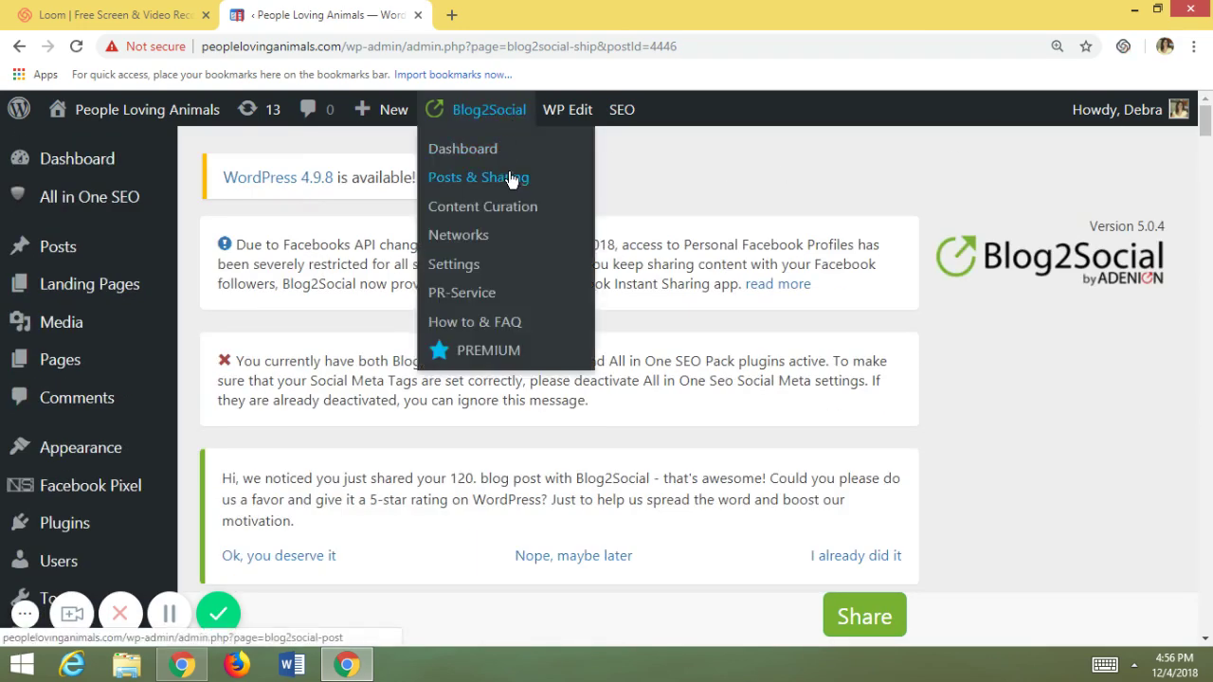
pyautogui.click(510, 178)
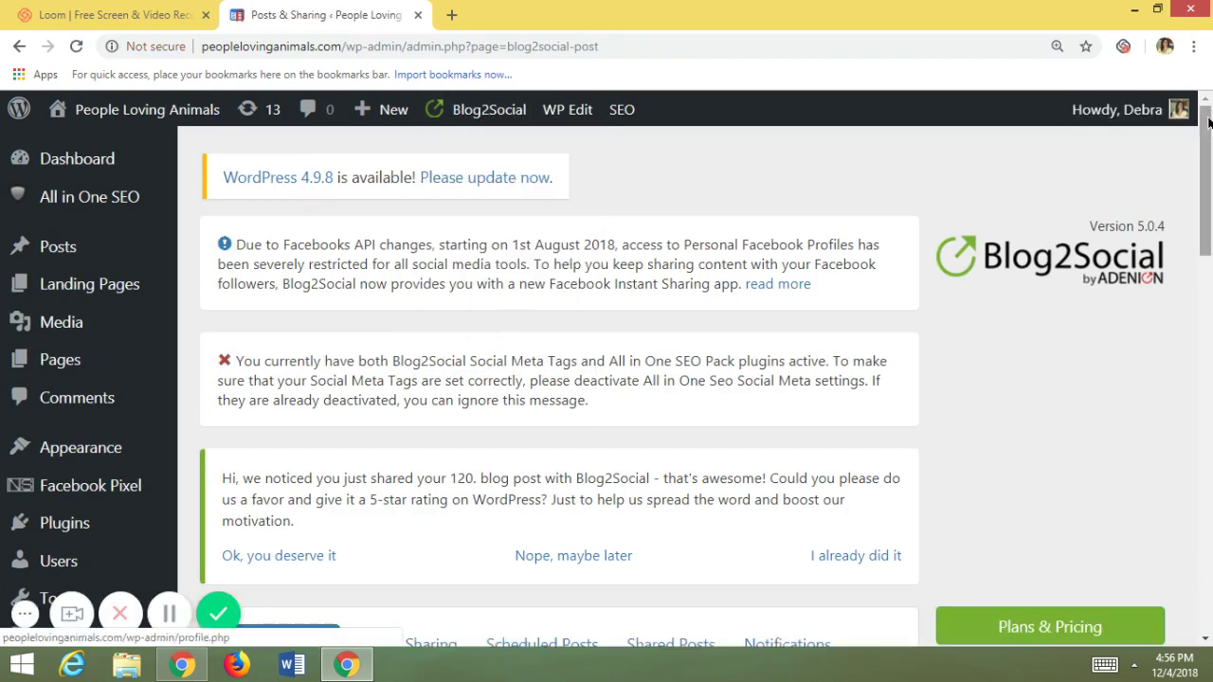
pyautogui.moveTo(1207, 125); pyautogui.dragTo(1210, 212)
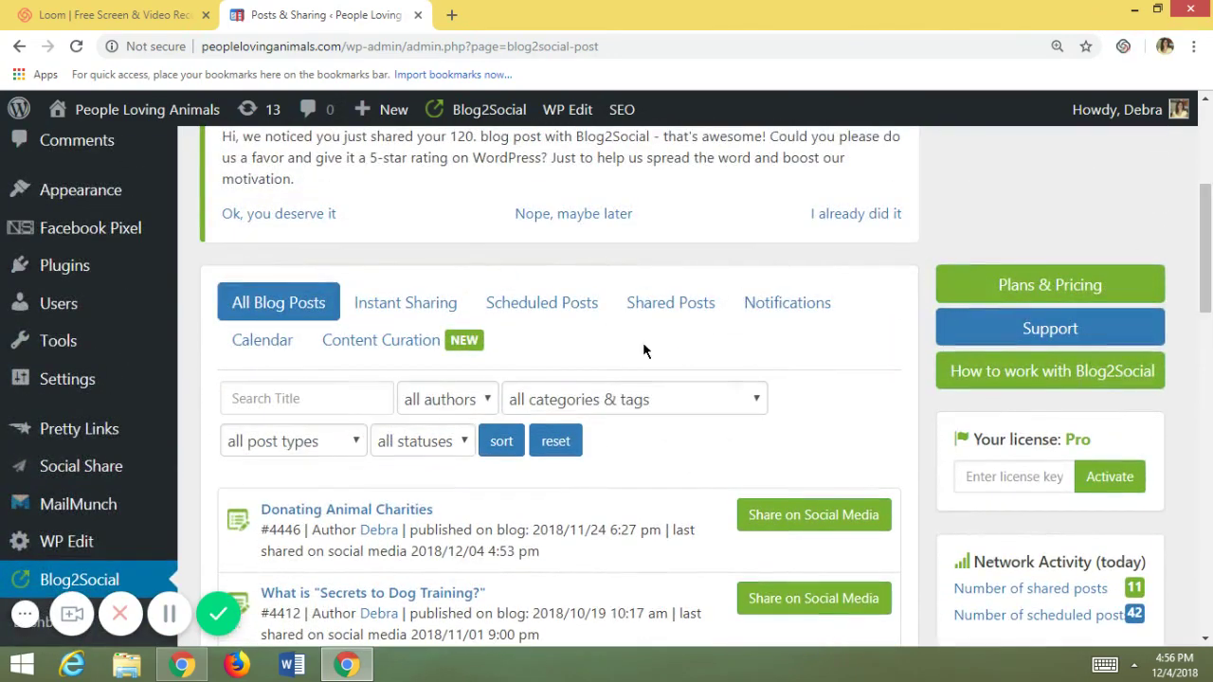
pyautogui.click(556, 322)
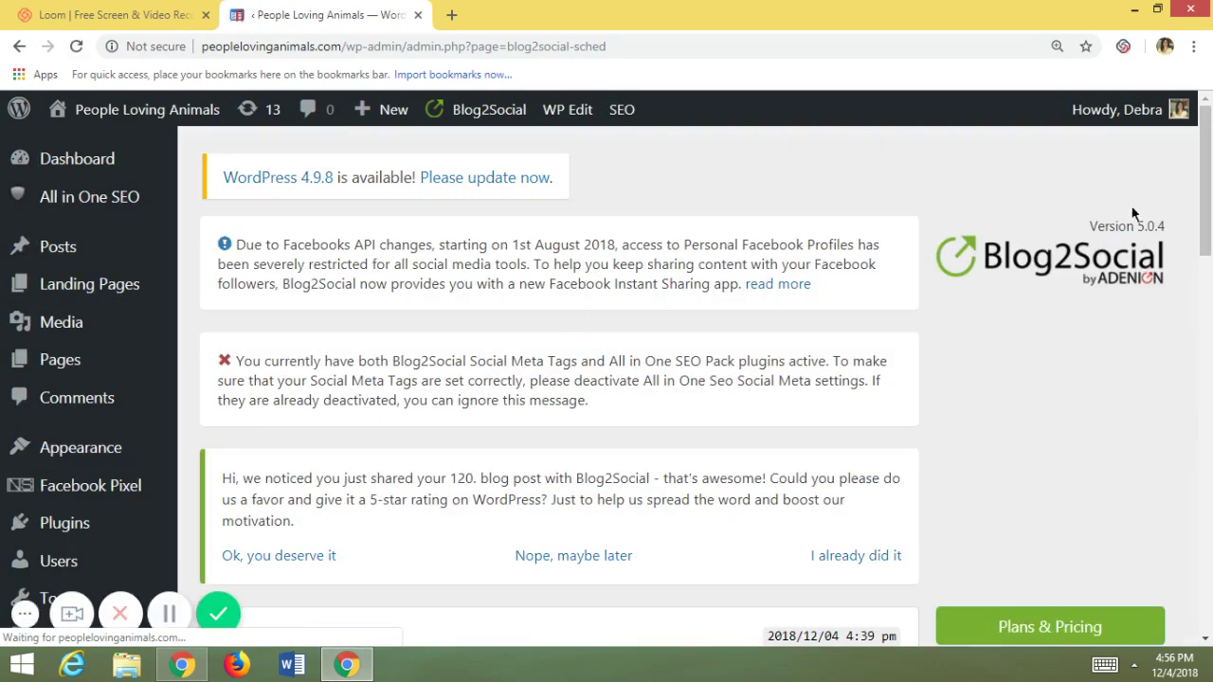
pyautogui.moveTo(1202, 180); pyautogui.dragTo(1202, 307)
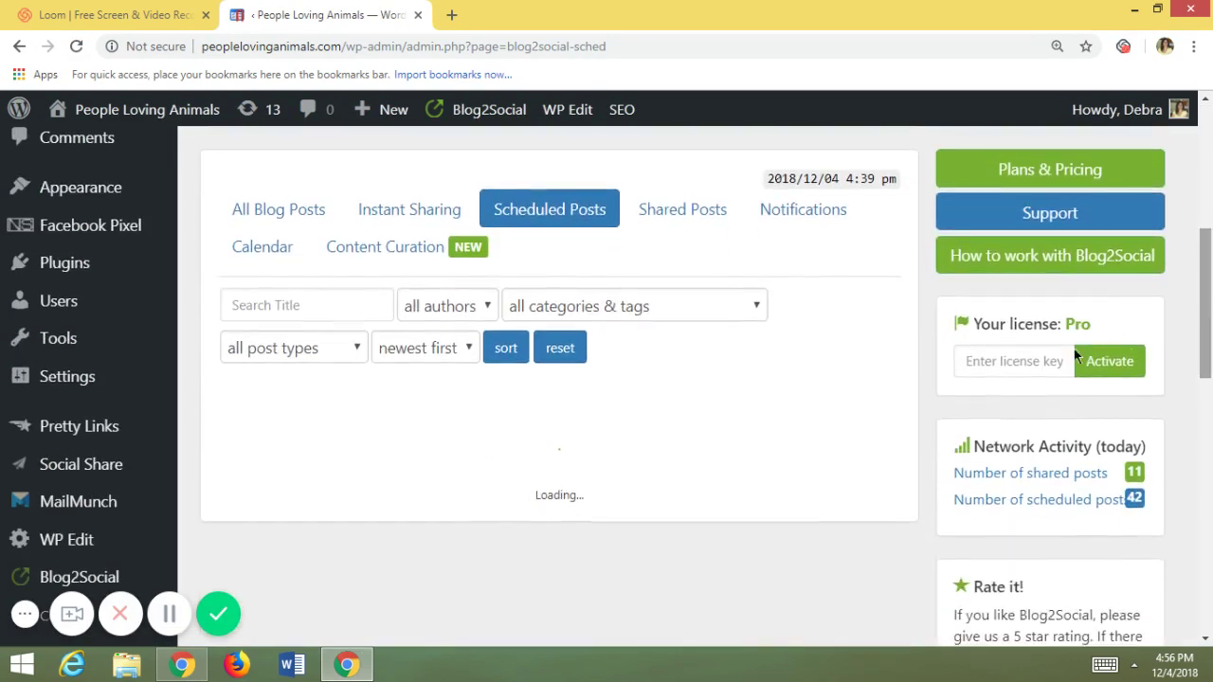
pyautogui.click(352, 308)
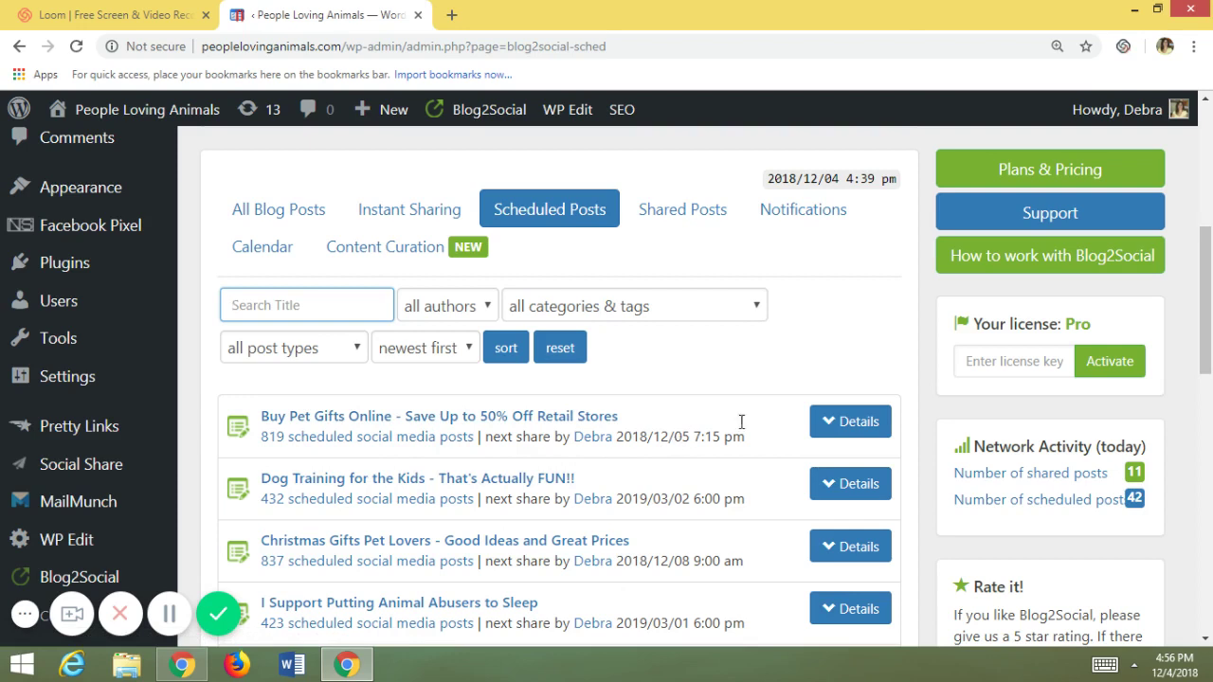
# - Expand the details of "Buy Pet Gifts Online - Save Up to 50% Off Retail Stores" and examine its scheduled shares per network
pyautogui.click(830, 433)
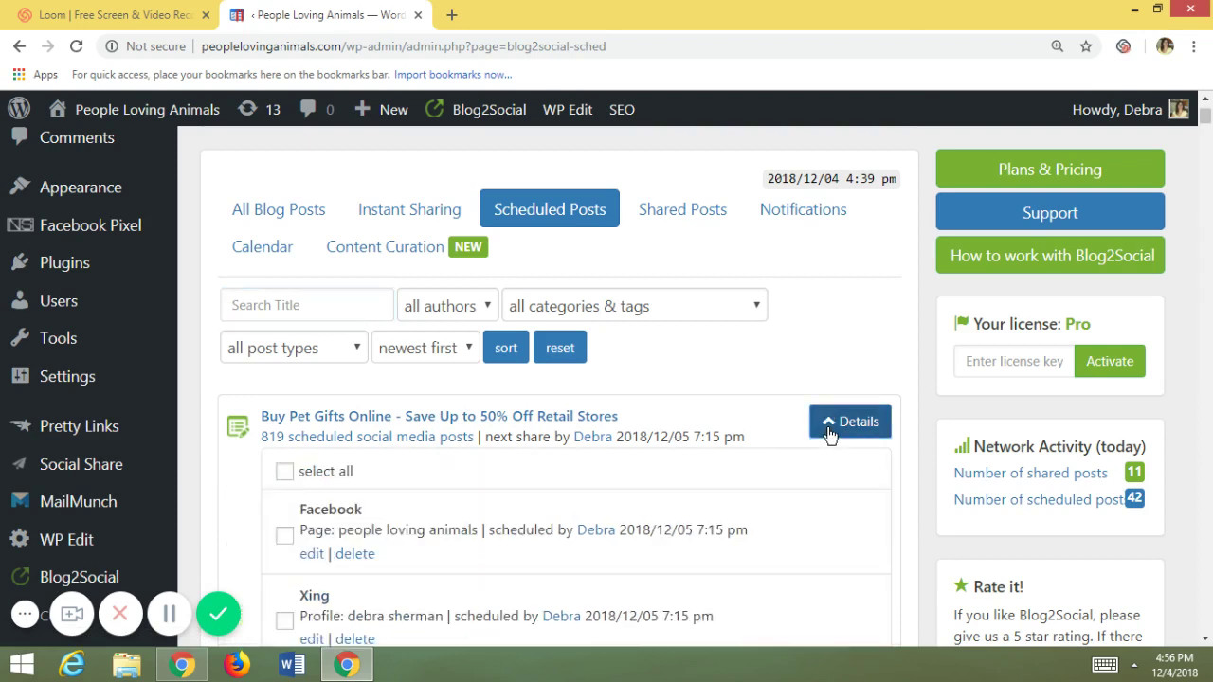
pyautogui.scroll(-3, 828, 427)
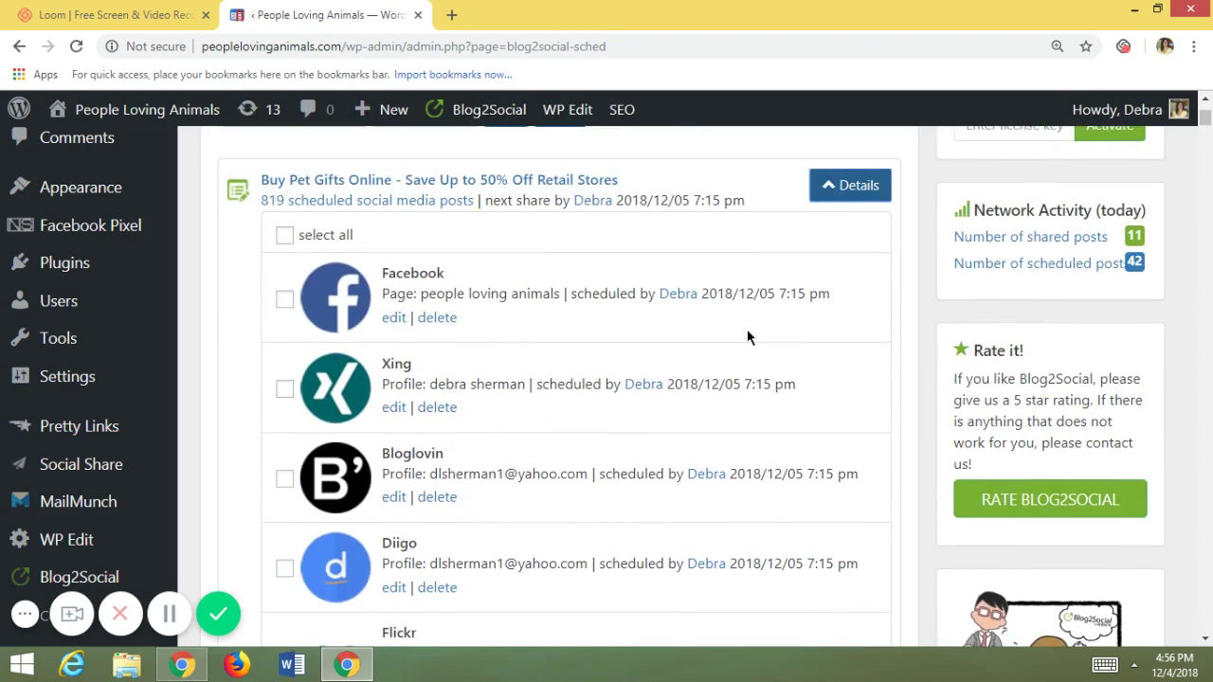
pyautogui.scroll(-15, 768, 564)
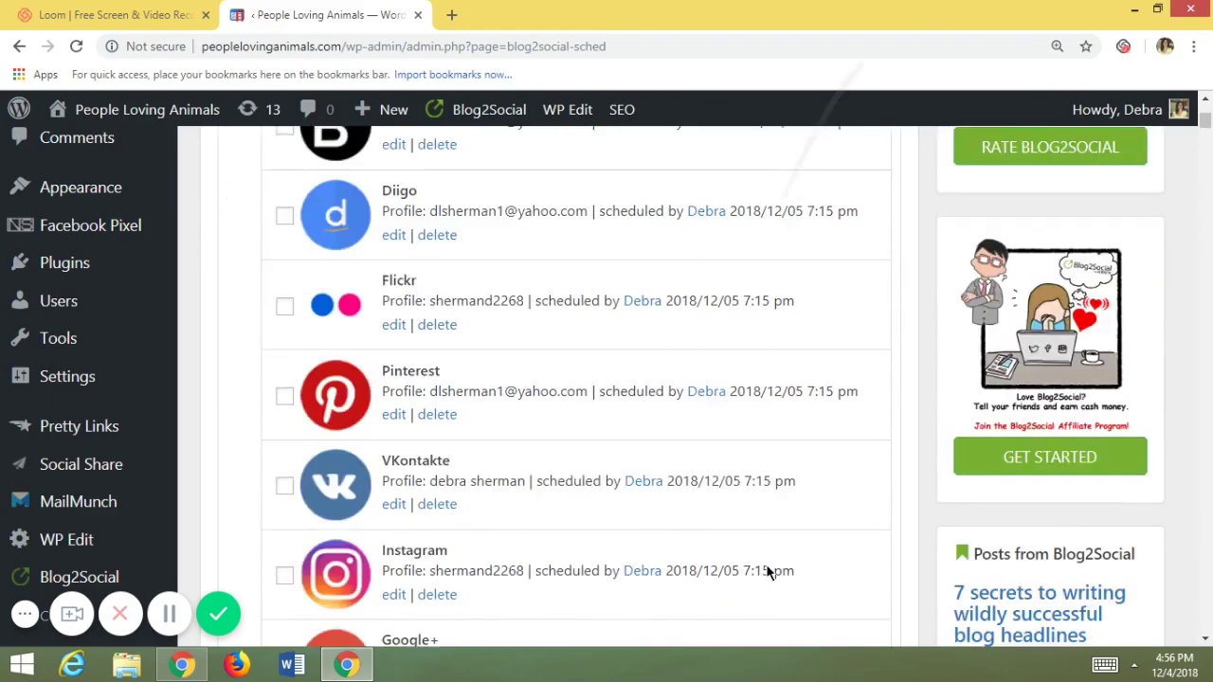
pyautogui.scroll(-15, 577, 379)
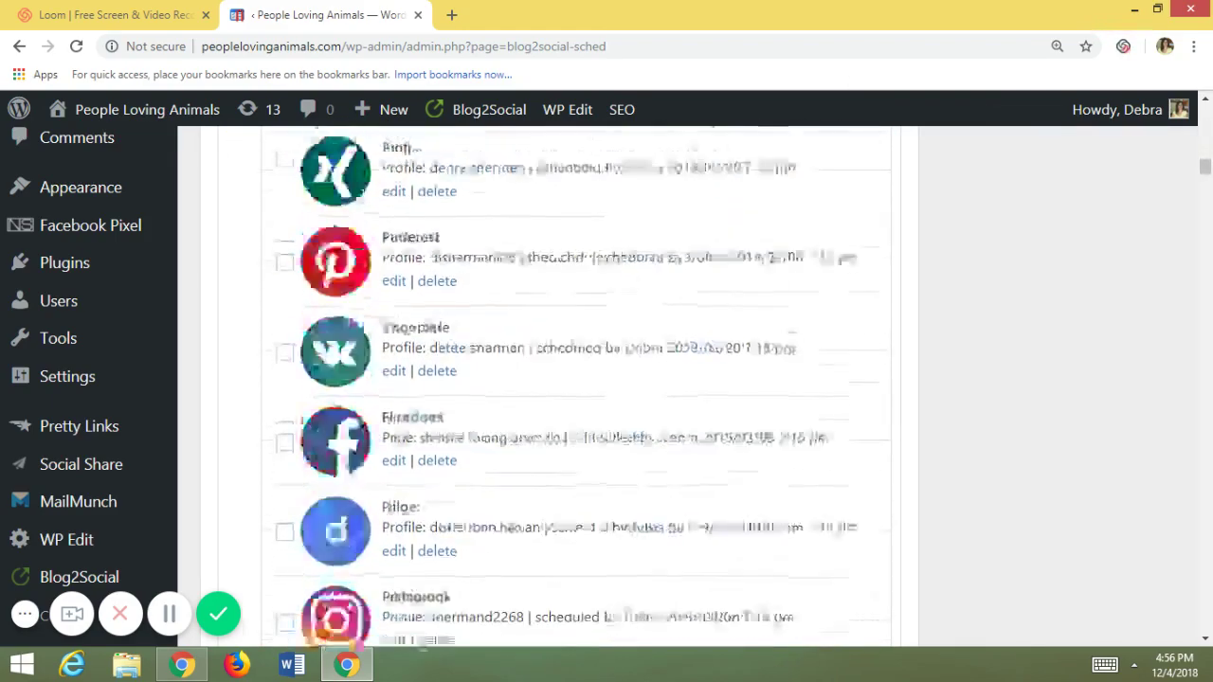
pyautogui.scroll(-15, 576, 379)
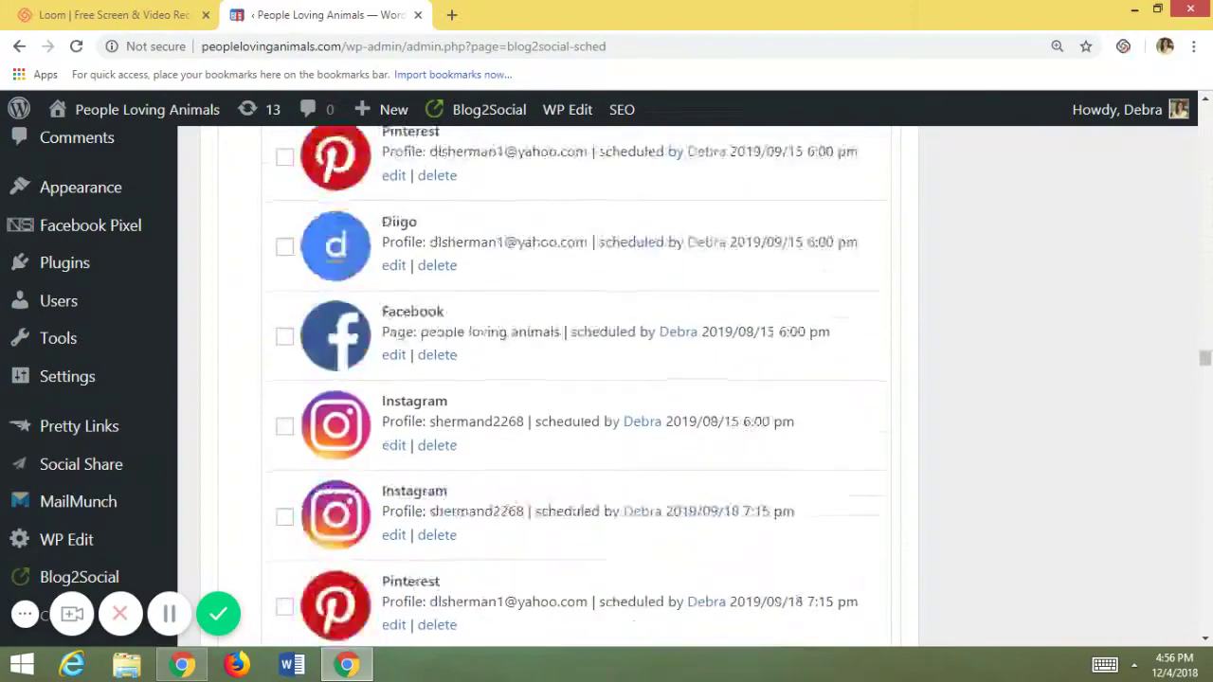
pyautogui.scroll(-10, 576, 379)
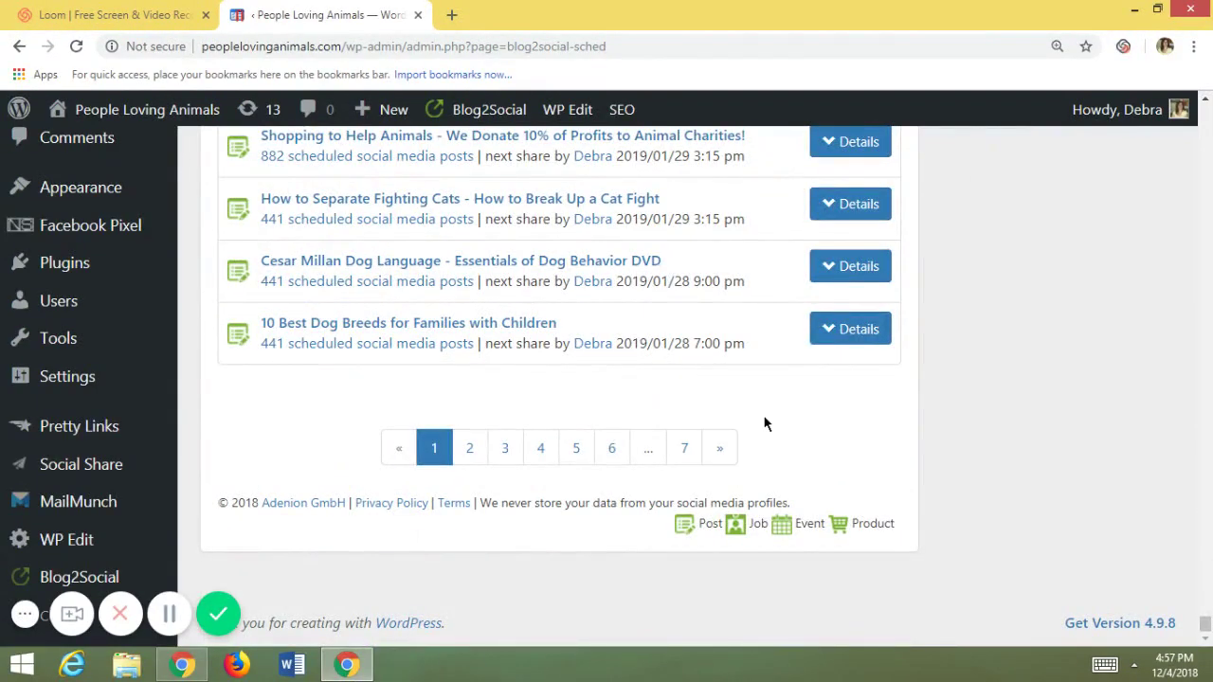
# - Go to page 7 of the scheduled posts and review the listed posts with their next share dates
pyautogui.click(697, 458)
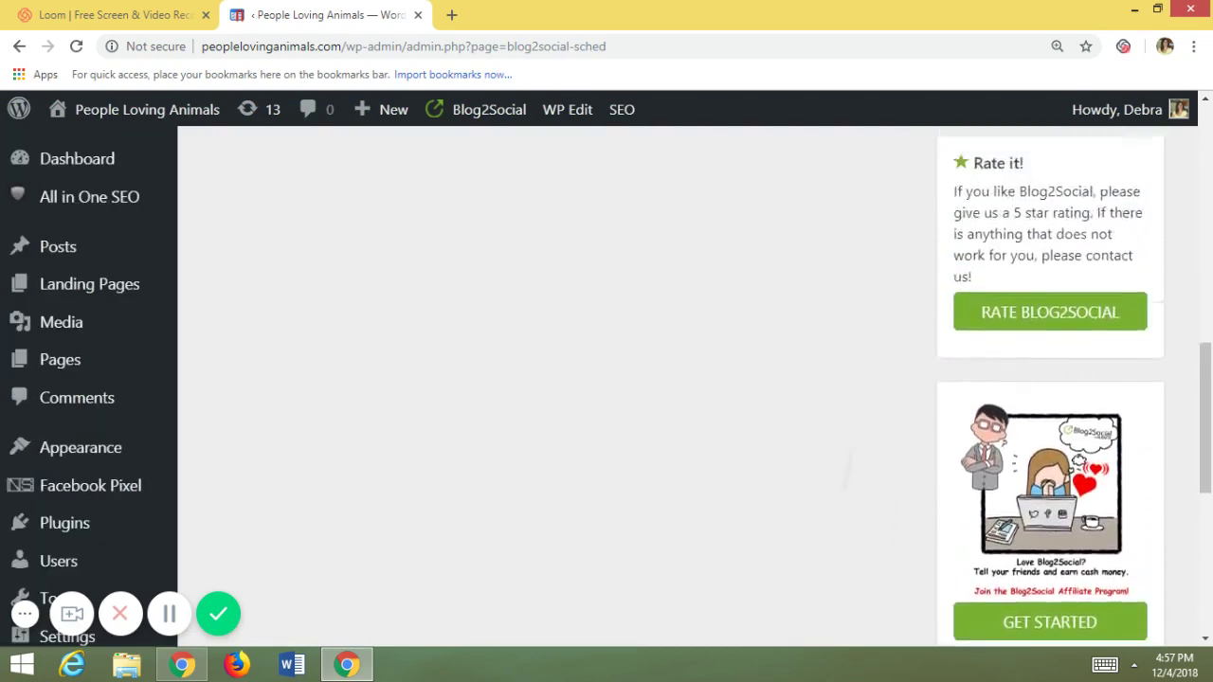
pyautogui.scroll(-8, 559, 379)
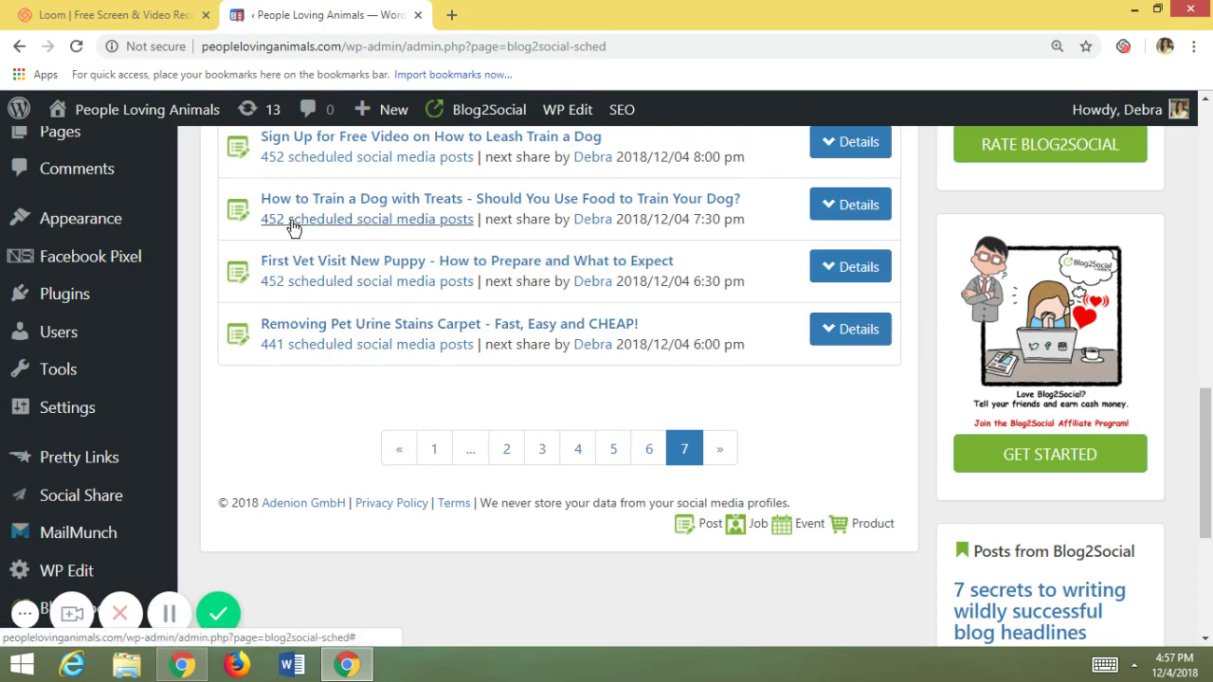
pyautogui.moveTo(1206, 394); pyautogui.dragTo(1209, 112)
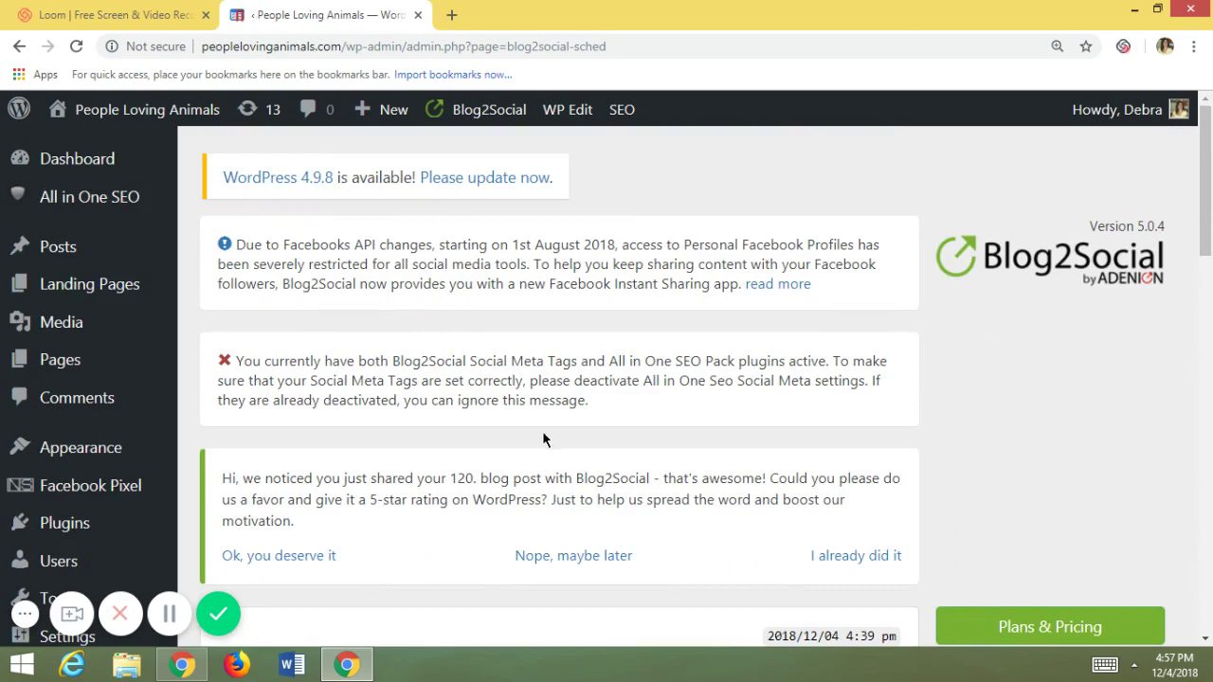
pyautogui.scroll(-5, 1206, 161)
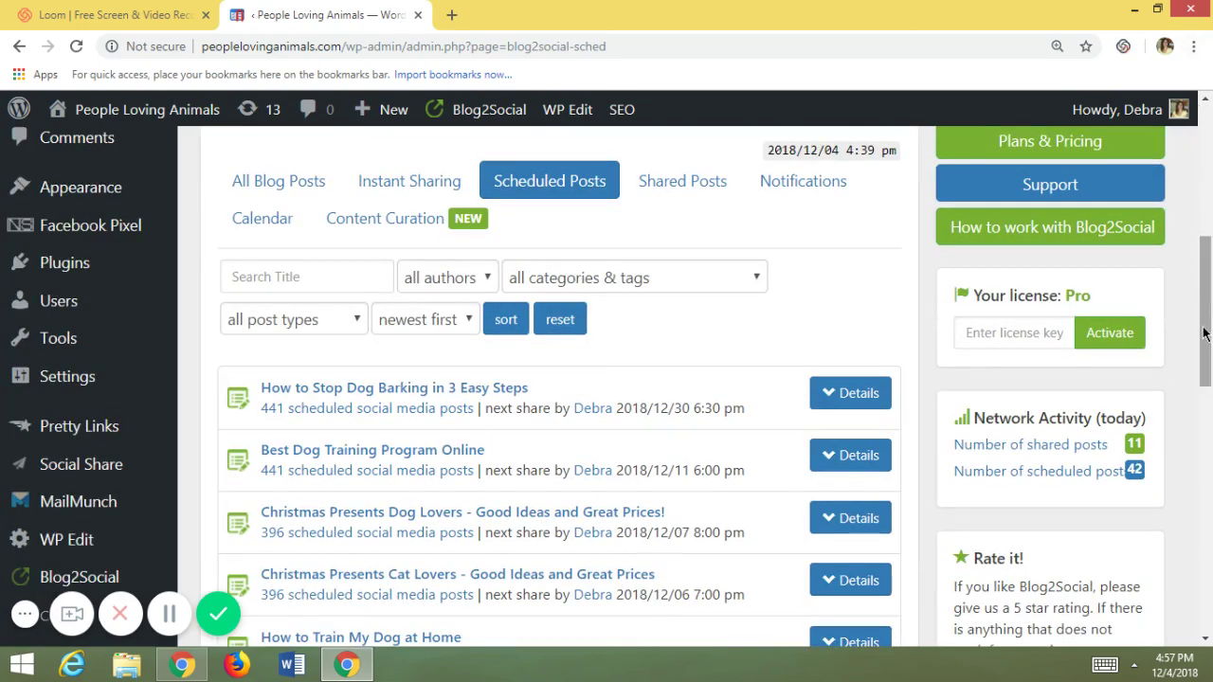
pyautogui.moveTo(1207, 338); pyautogui.dragTo(1204, 367)
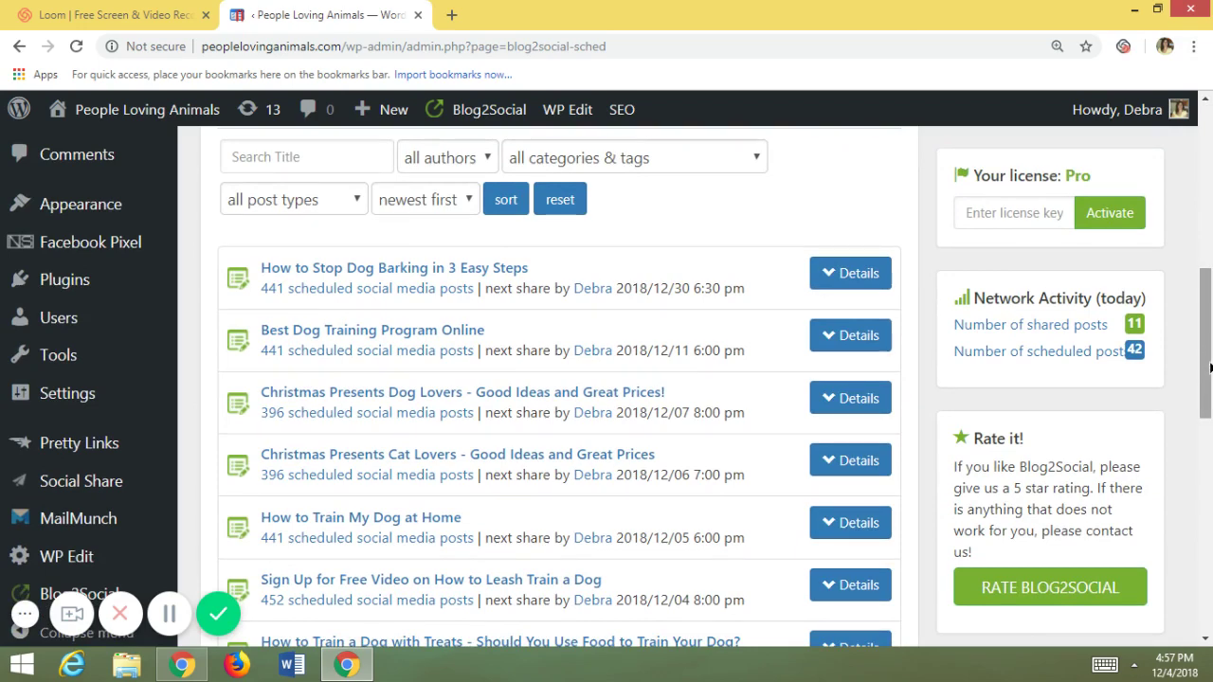
pyautogui.moveTo(1210, 368); pyautogui.dragTo(1205, 170)
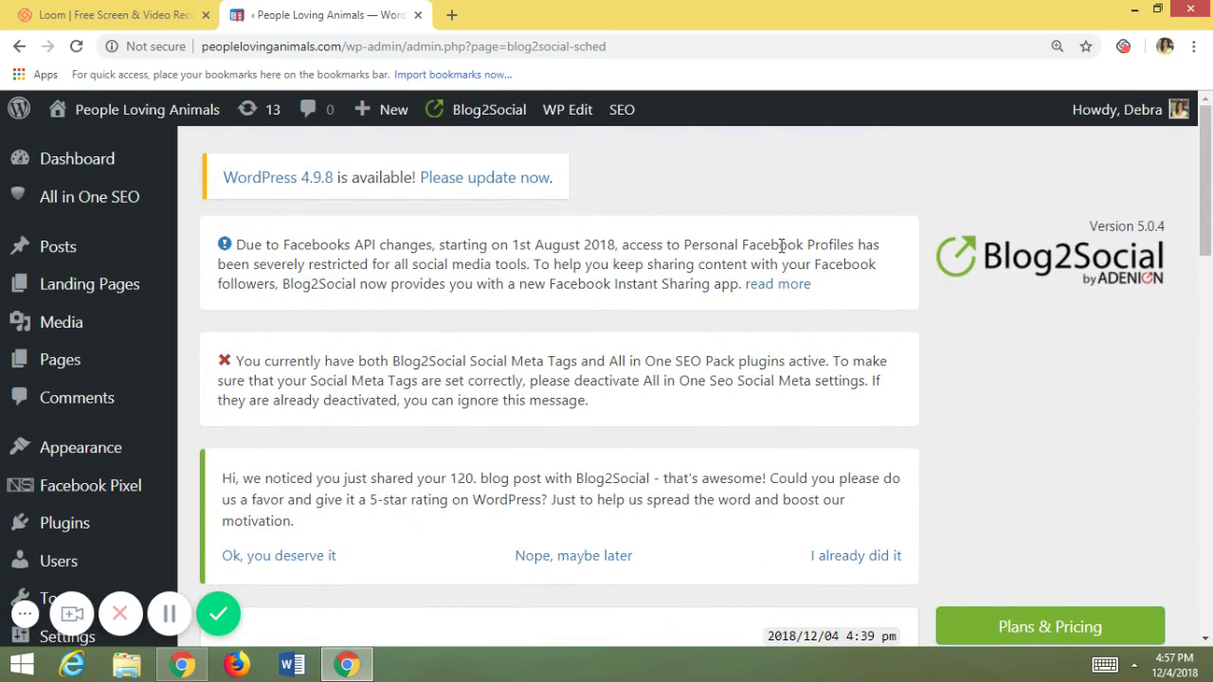
pyautogui.moveTo(504, 111)
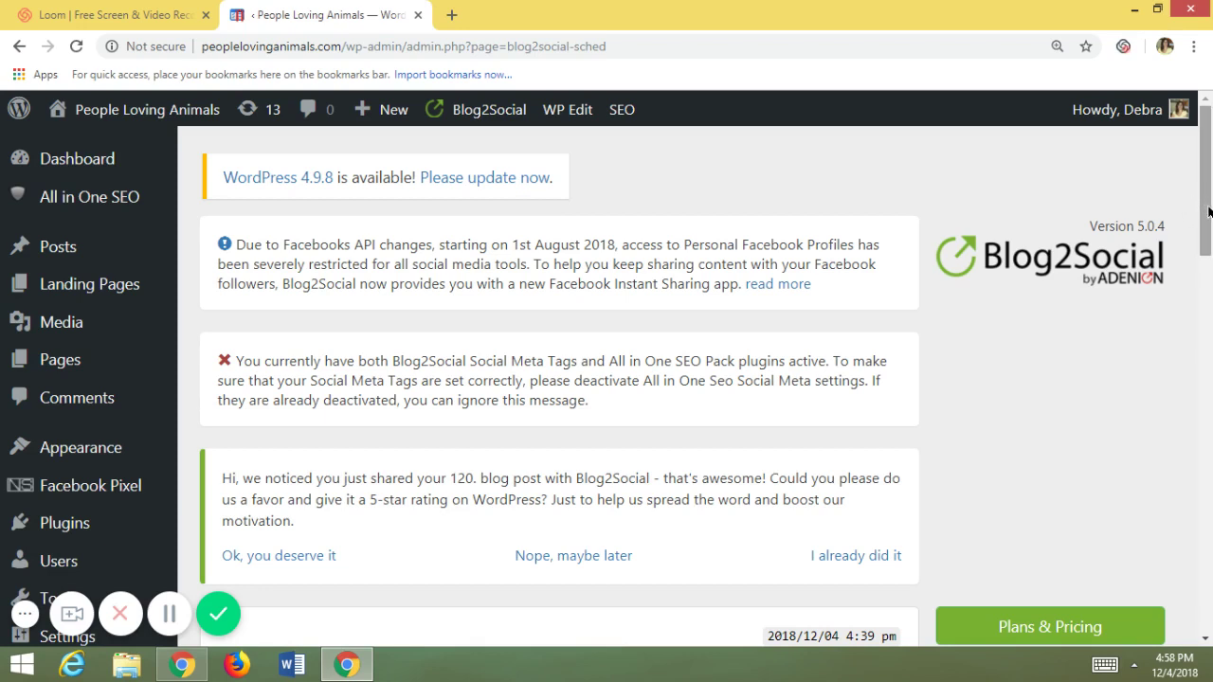
pyautogui.moveTo(1206, 203); pyautogui.dragTo(1208, 243)
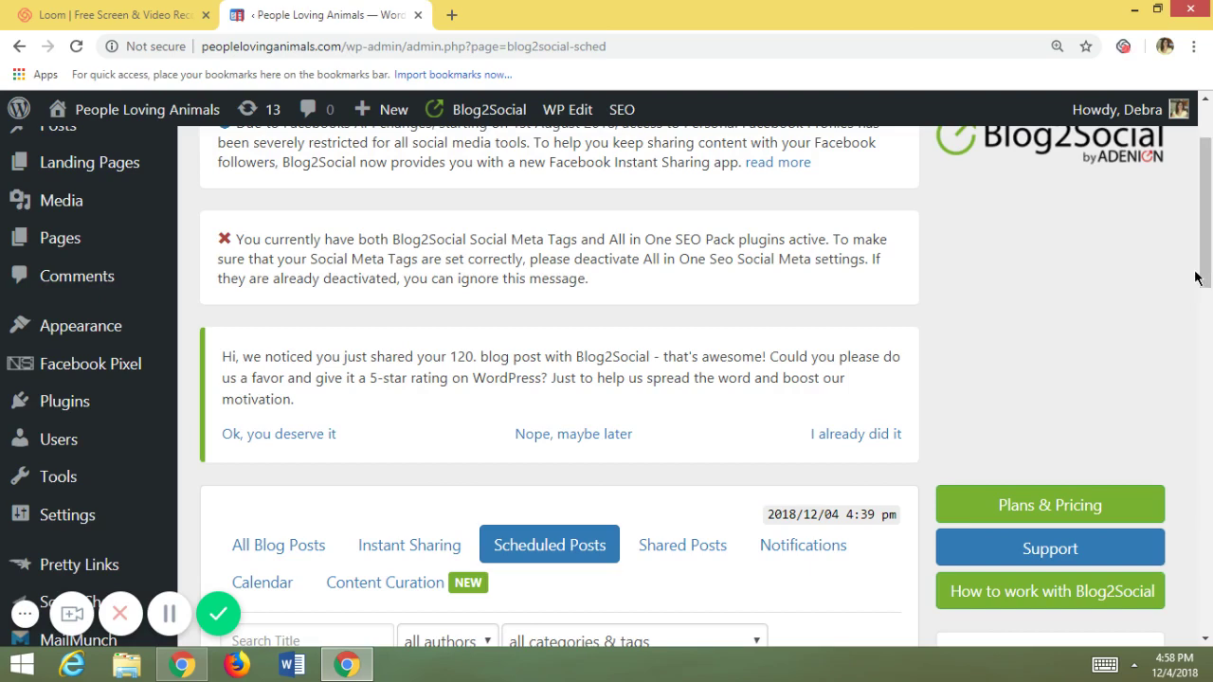
pyautogui.moveTo(1204, 271); pyautogui.dragTo(1203, 238)
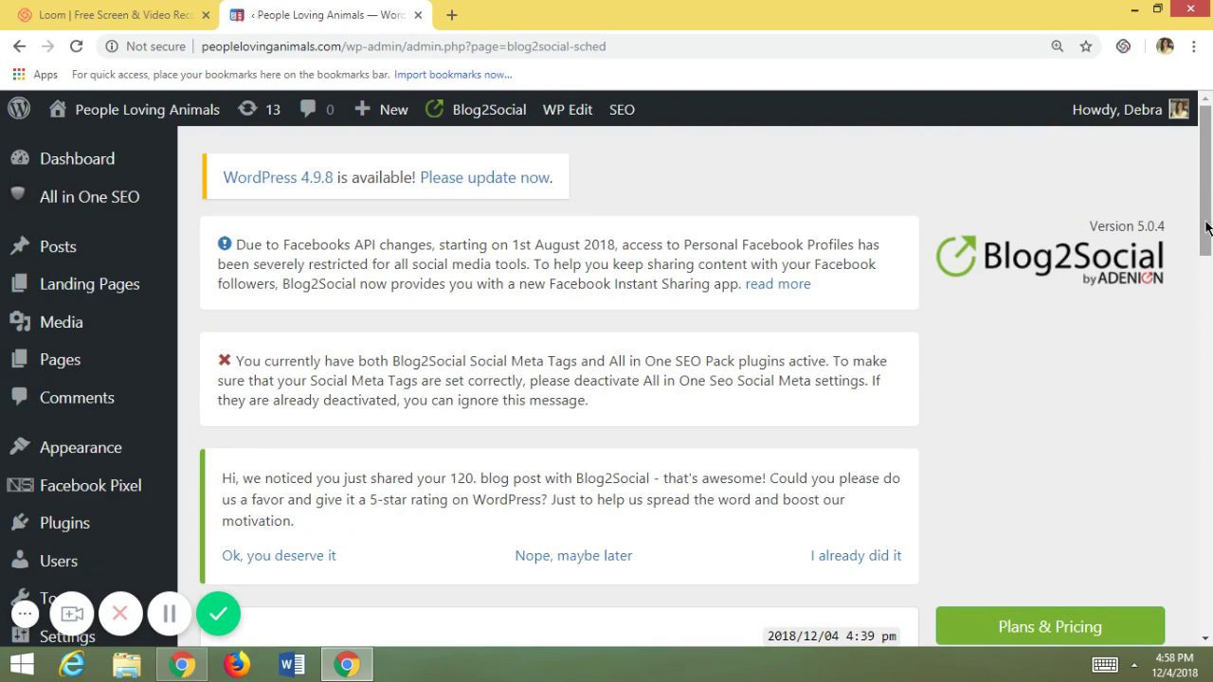
pyautogui.moveTo(1208, 199); pyautogui.dragTo(1205, 315)
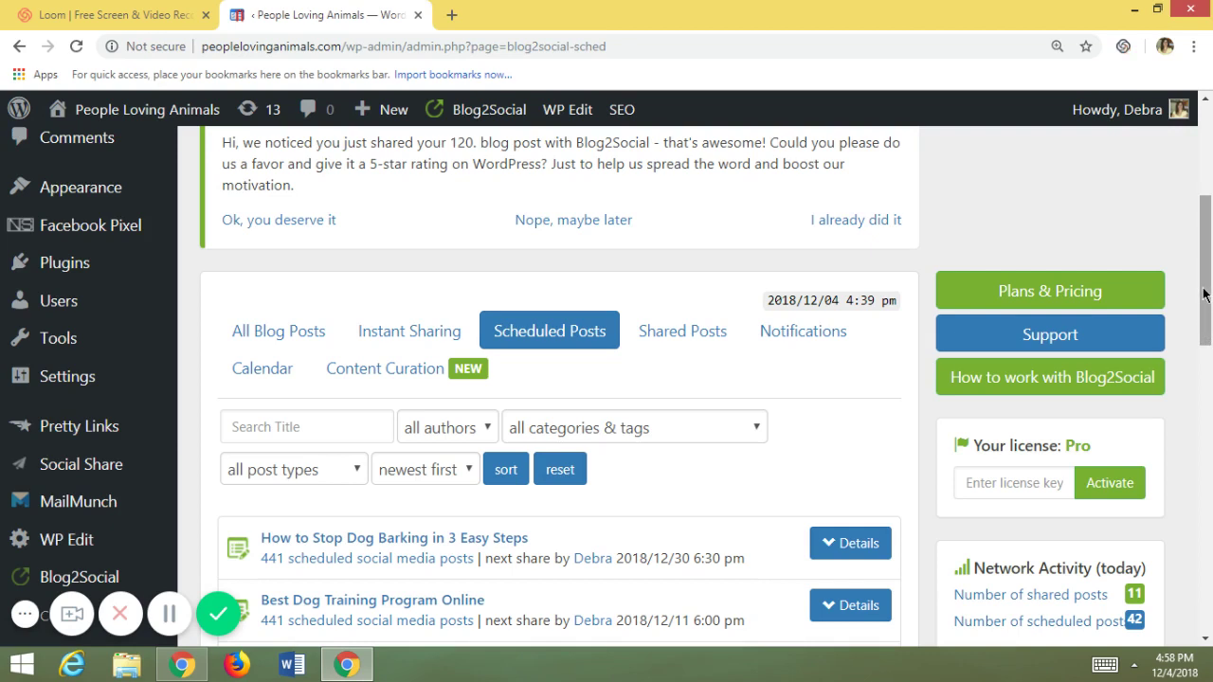
pyautogui.moveTo(1206, 293); pyautogui.dragTo(1209, 131)
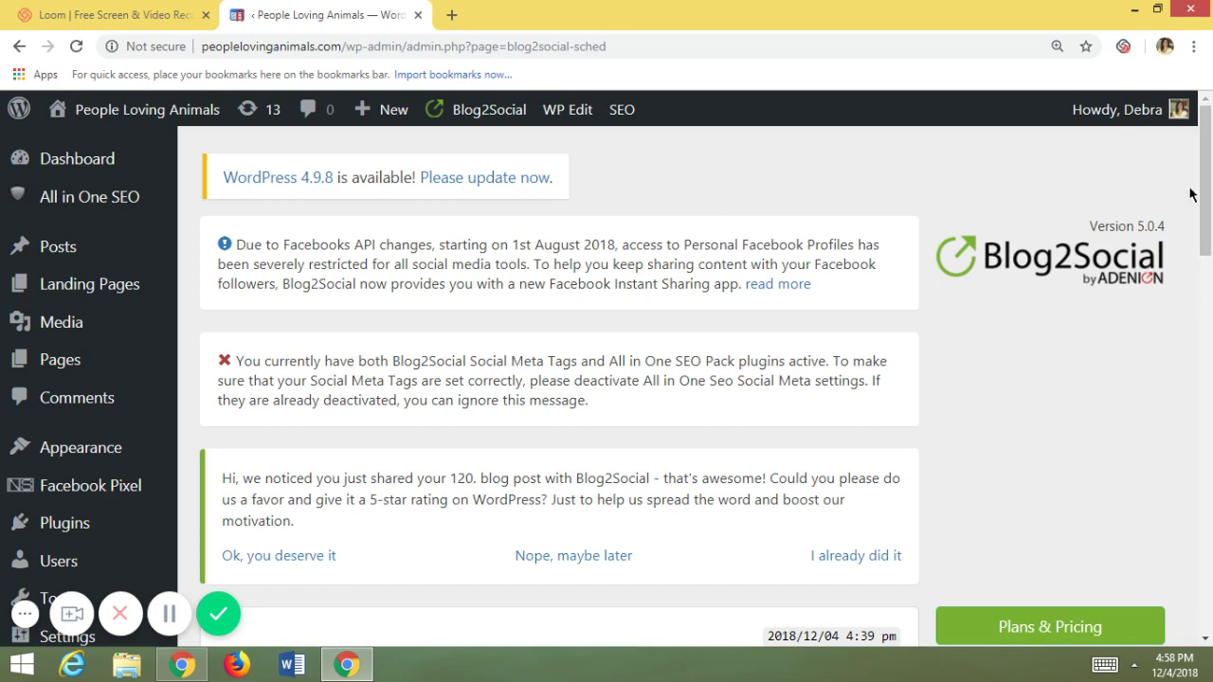
pyautogui.moveTo(1207, 187); pyautogui.dragTo(1210, 202)
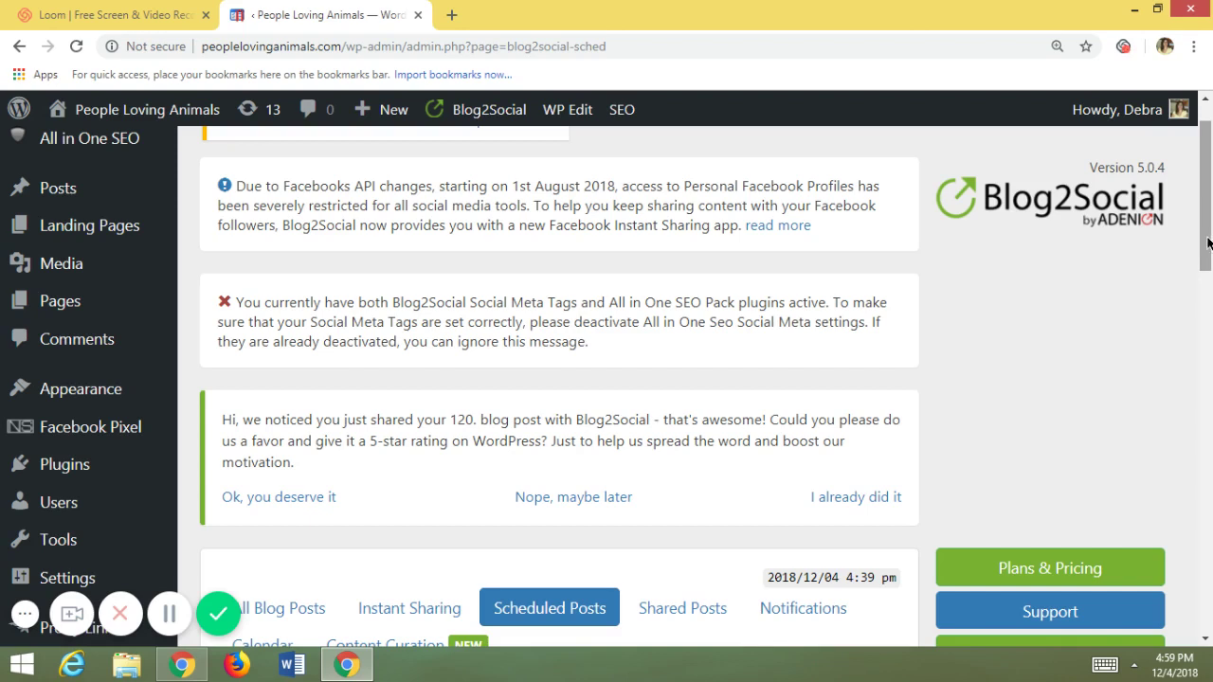
pyautogui.moveTo(1208, 244)
pyautogui.mouseDown()
pyautogui.moveTo(1208, 282)
pyautogui.moveTo(1209, 225)
pyautogui.moveTo(1201, 230)
pyautogui.mouseUp()
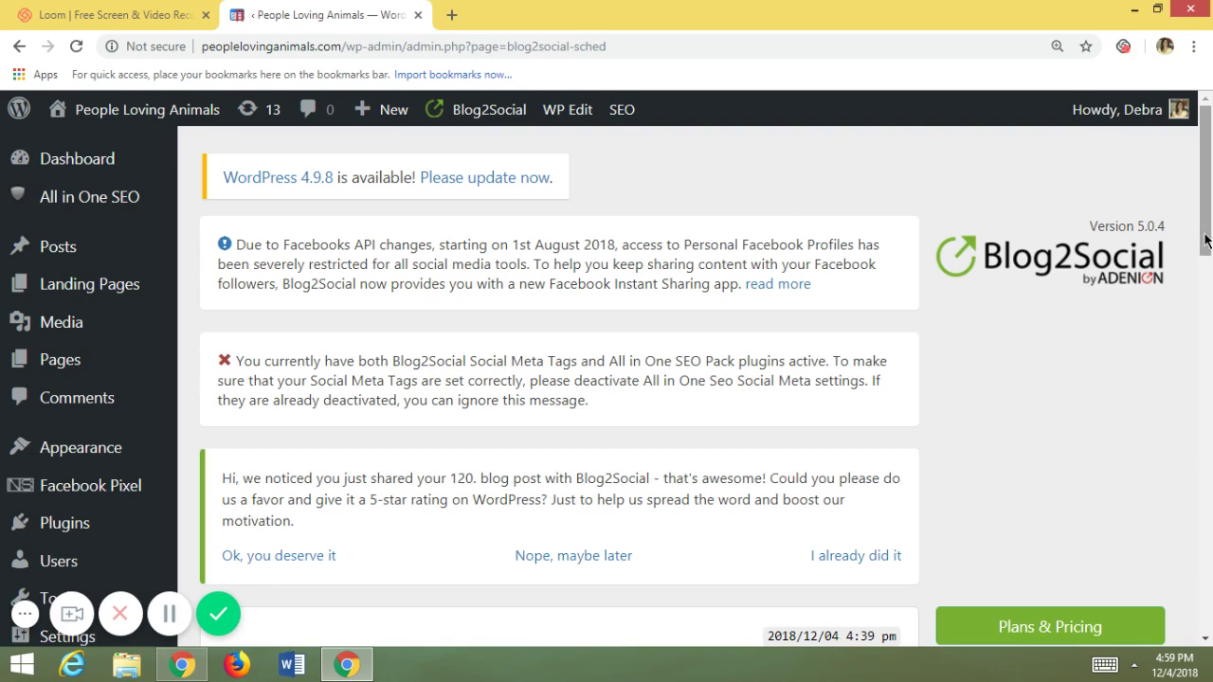
pyautogui.moveTo(1210, 245); pyautogui.dragTo(1209, 270)
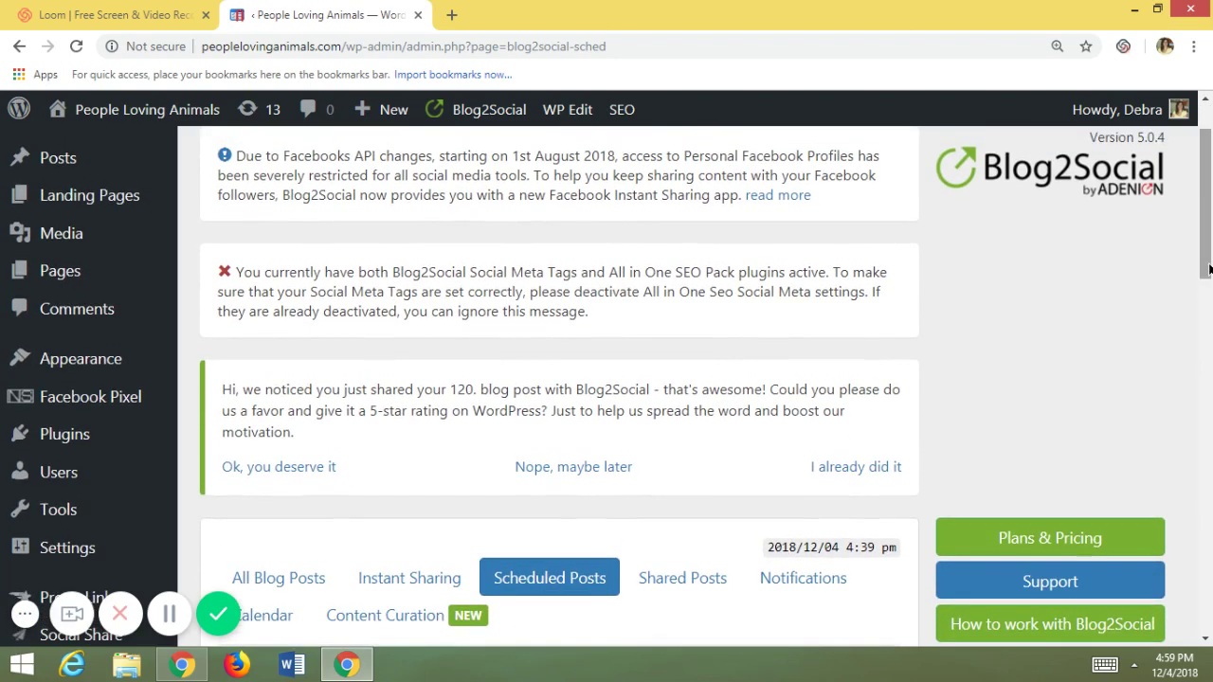